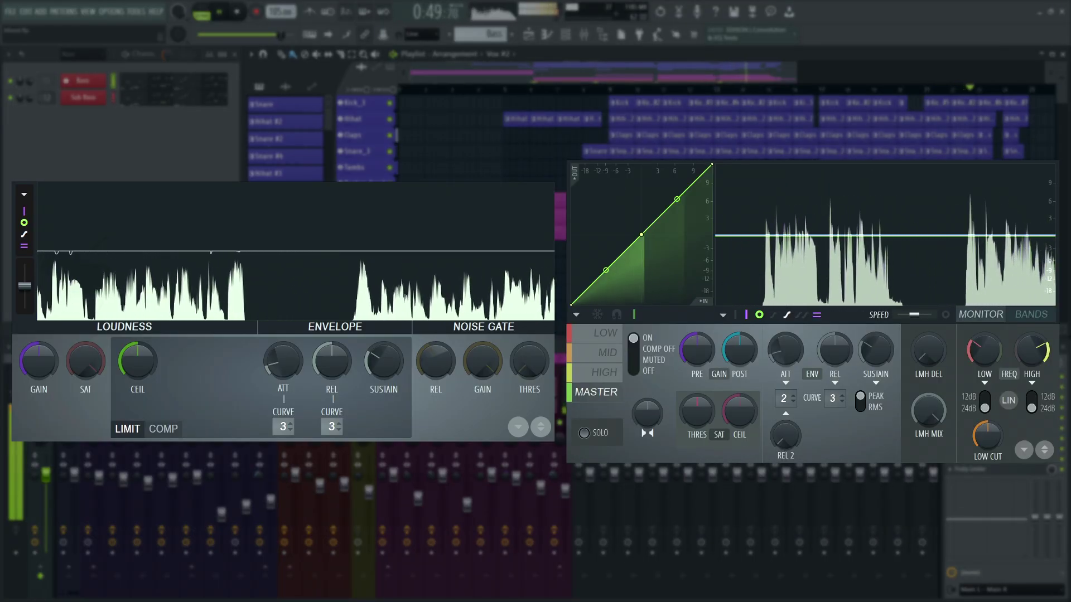
# - Select the LOW band in Maximus to view its settings
pyautogui.click(602, 338)
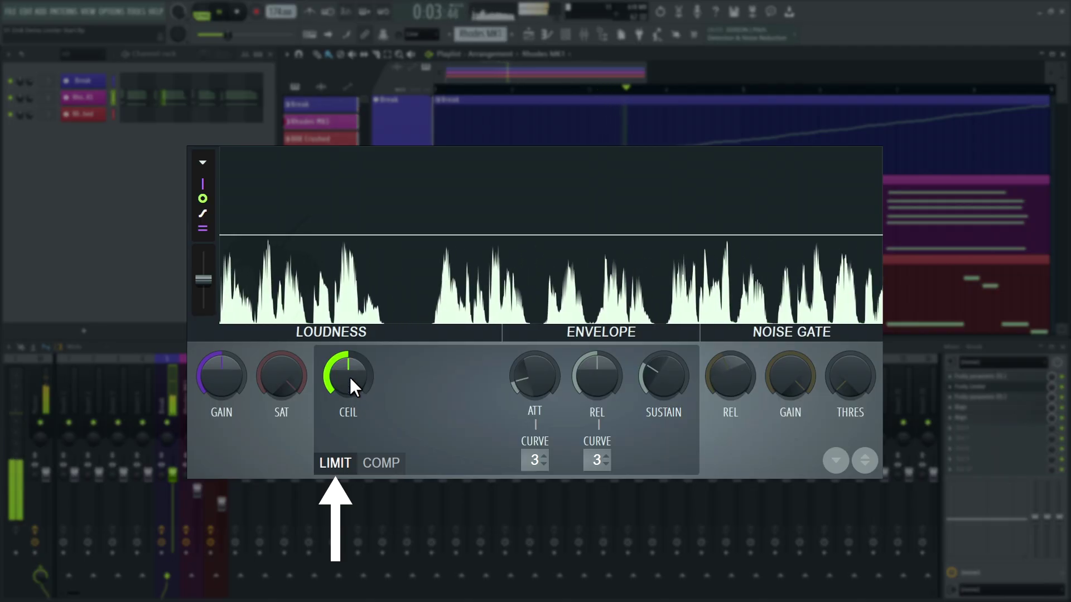
# - Lower and restore the Fruity Limiter ceiling, then shorten the limiter attack
pyautogui.moveTo(349, 377); pyautogui.dragTo(350, 399)
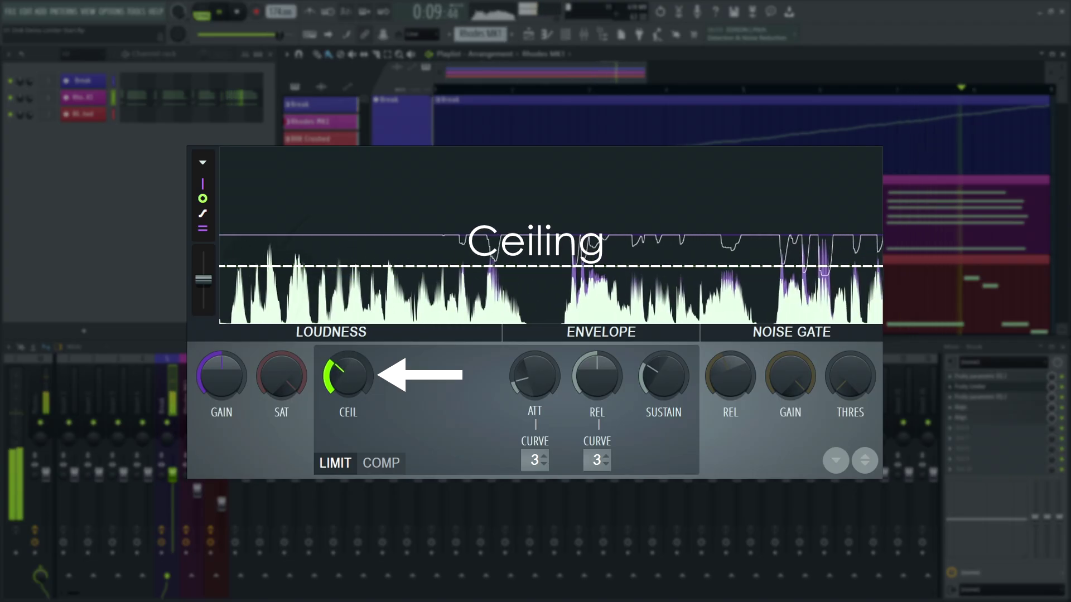
pyautogui.moveTo(350, 399); pyautogui.dragTo(444, 432)
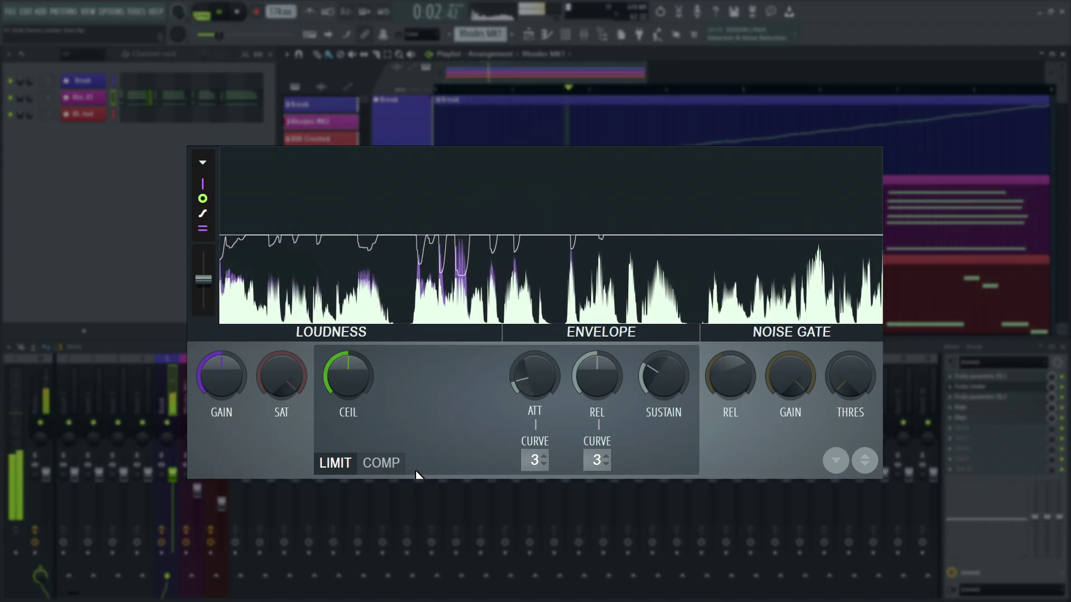
pyautogui.moveTo(525, 380); pyautogui.dragTo(526, 399)
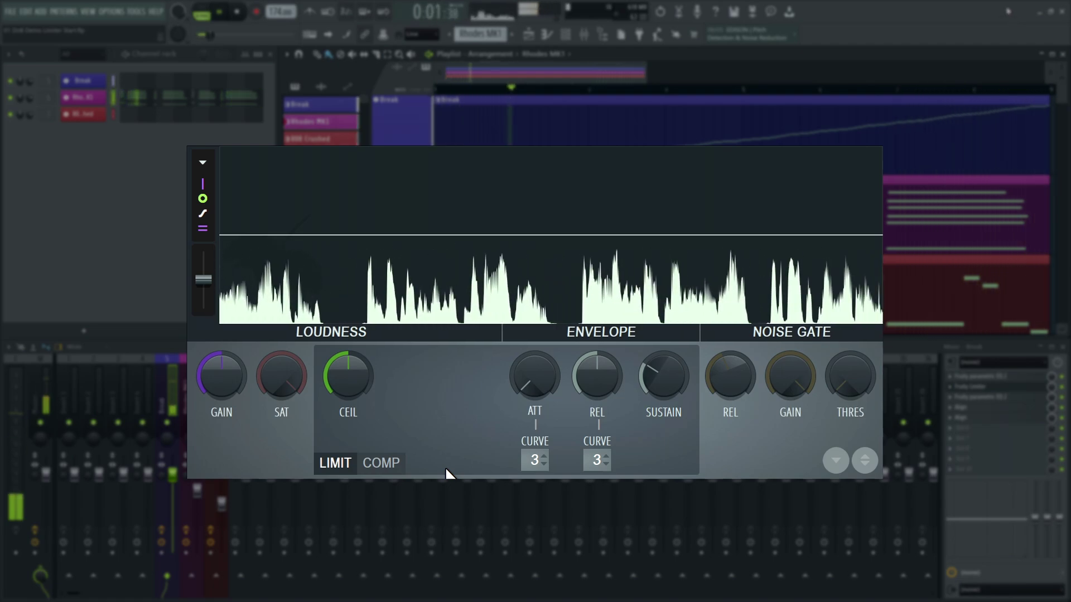
# - Switch Fruity Limiter to compressor mode and lower the threshold slightly
pyautogui.click(394, 467)
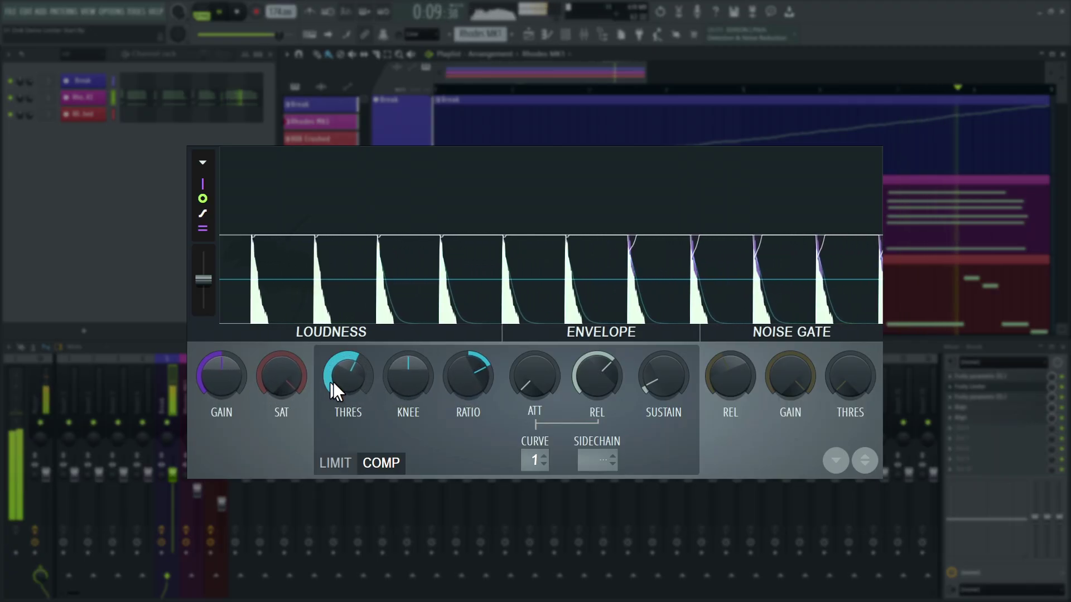
pyautogui.moveTo(337, 384); pyautogui.dragTo(337, 341)
pyautogui.hotkey('ctrl', 'z')
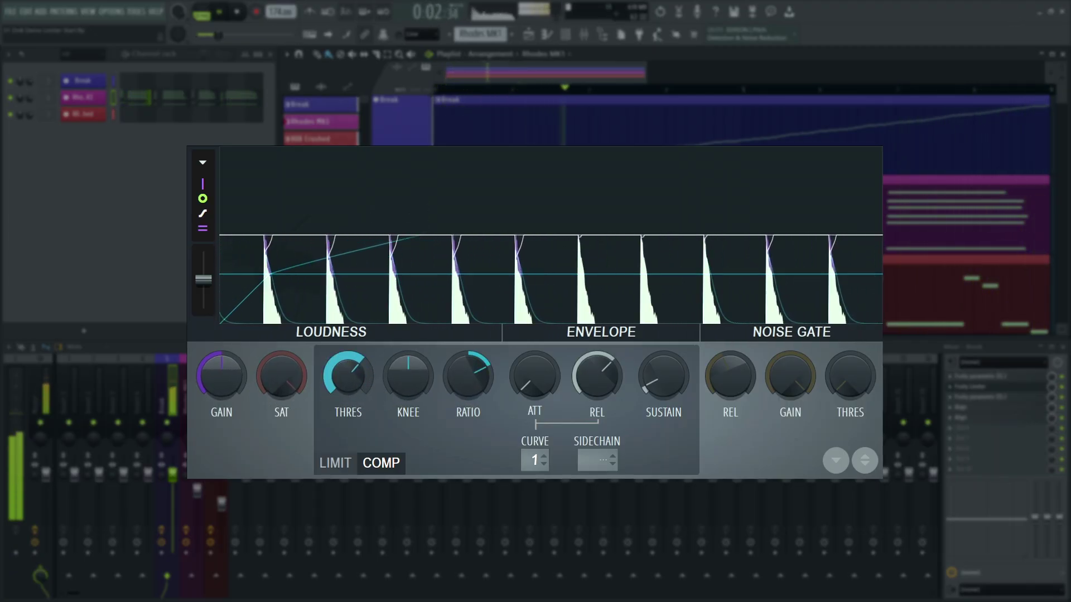
pyautogui.moveTo(348, 375); pyautogui.dragTo(348, 388)
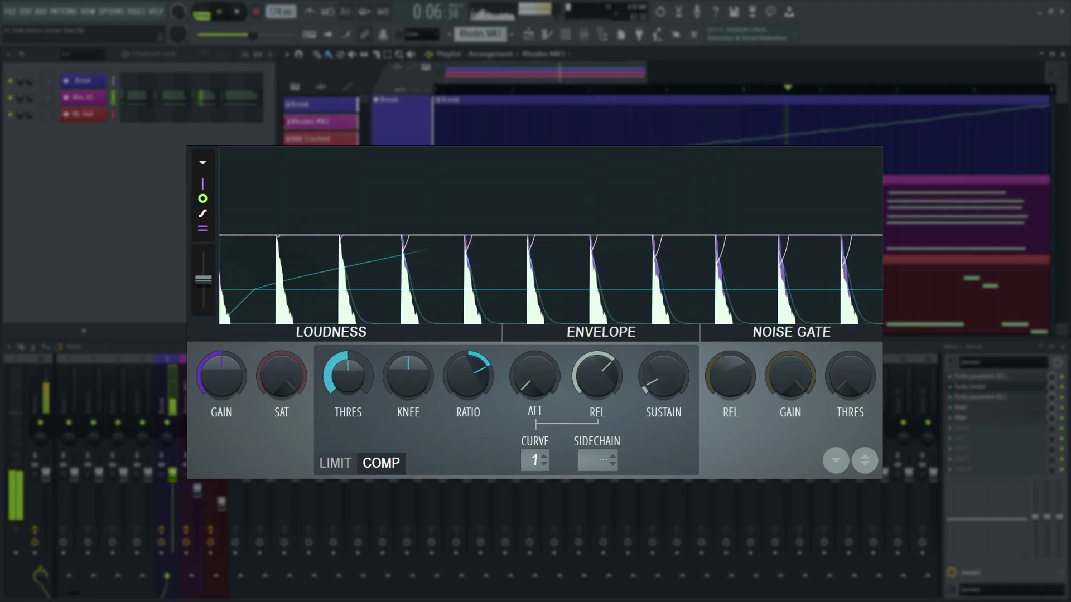
# - Turn the knee up and back to its default, then raise the compression ratio
pyautogui.moveTo(408, 375); pyautogui.dragTo(408, 357)
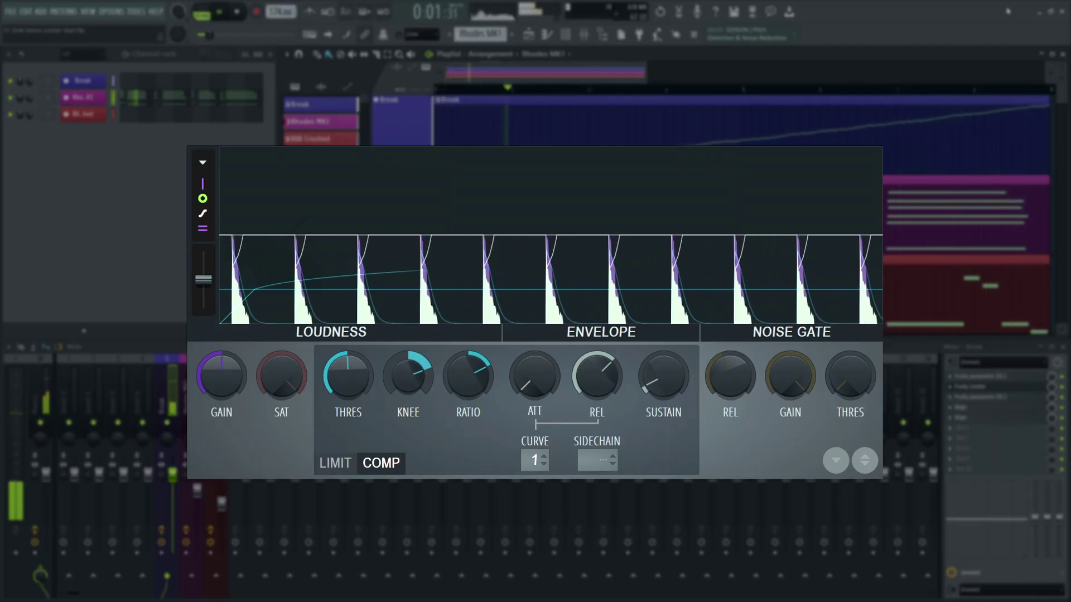
pyautogui.moveTo(408, 357); pyautogui.dragTo(409, 376)
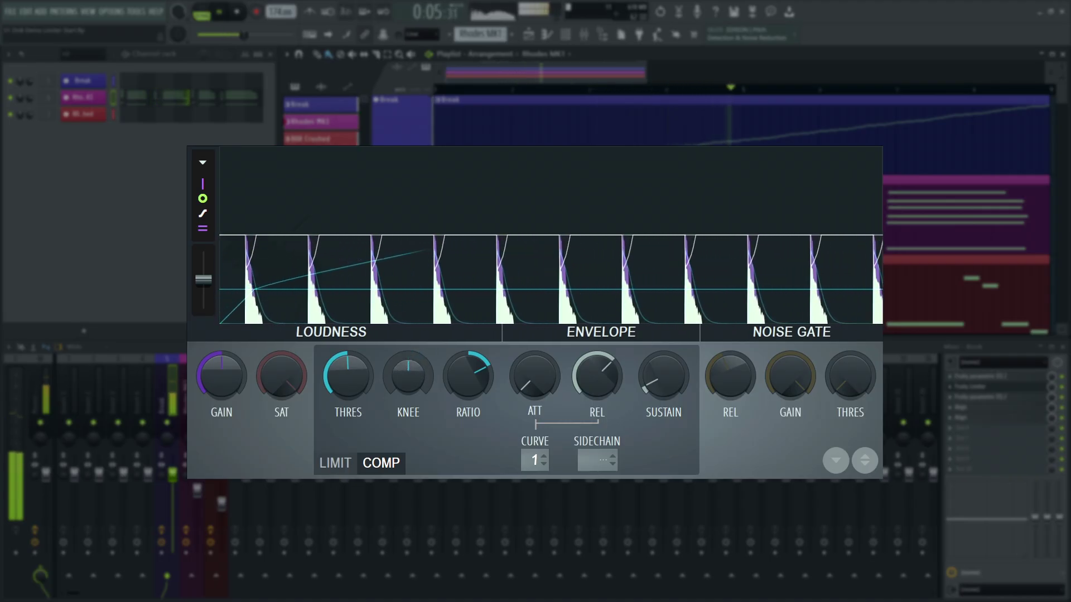
pyautogui.scroll(1, 474, 379)
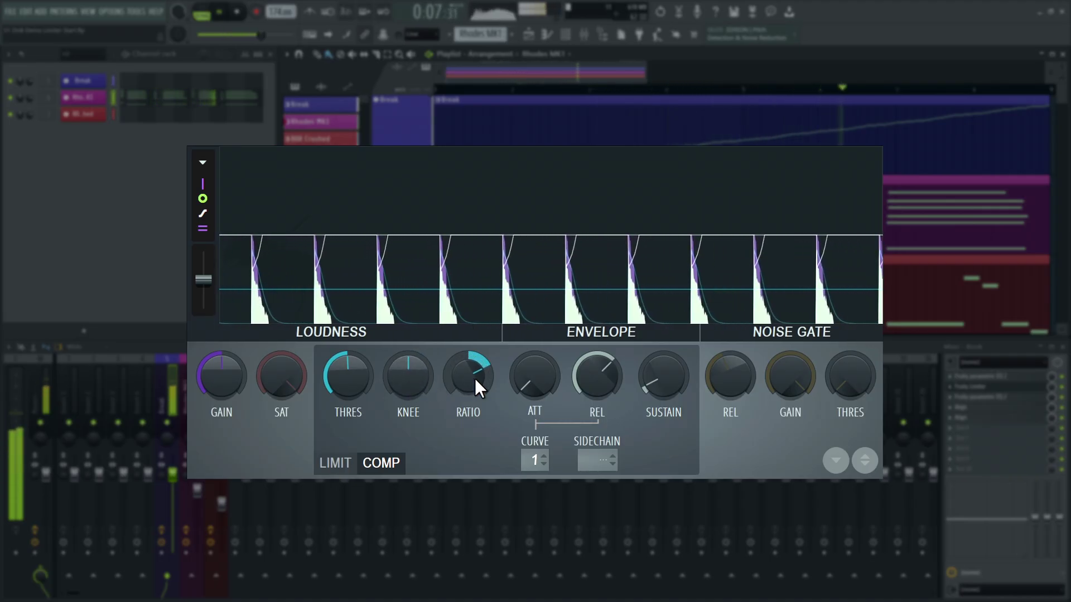
pyautogui.moveTo(474, 378); pyautogui.dragTo(475, 358)
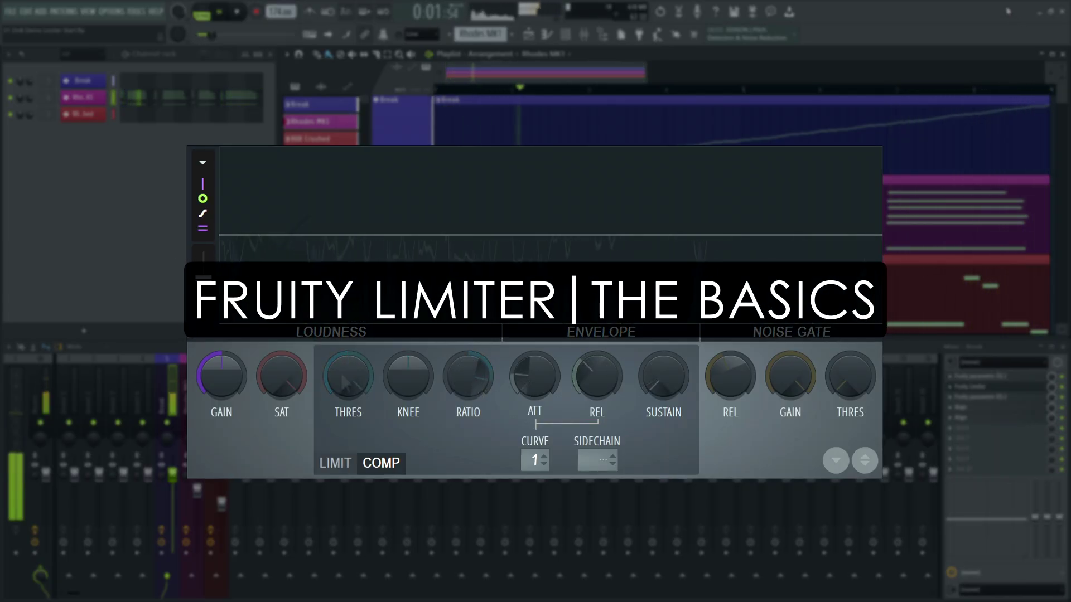
# - Set the threshold, then load the make-up gain preset followed by the expander preset
pyautogui.moveTo(343, 369); pyautogui.dragTo(342, 368)
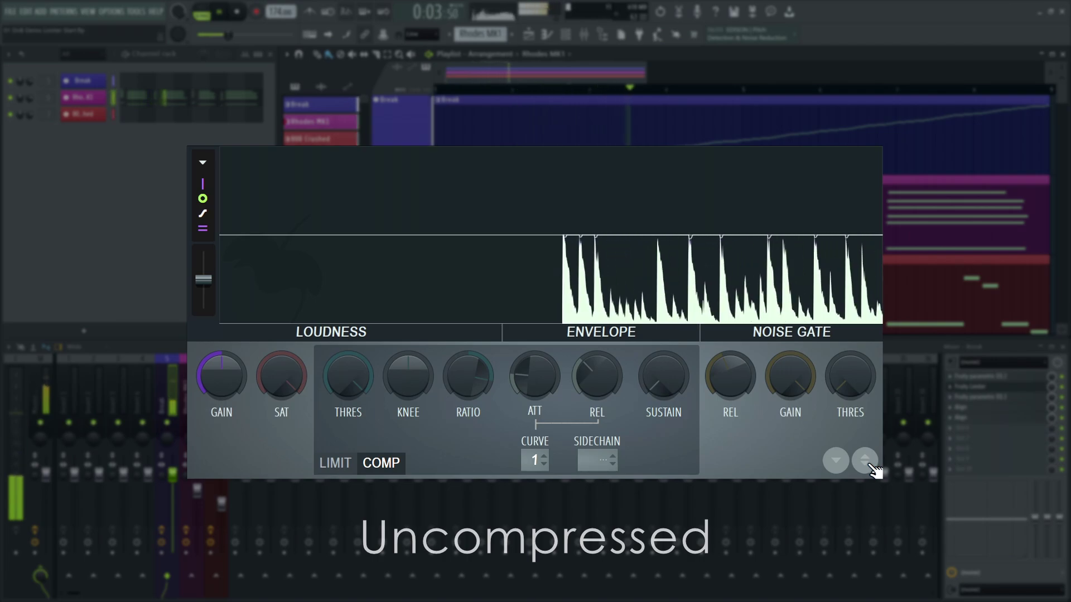
pyautogui.click(868, 464)
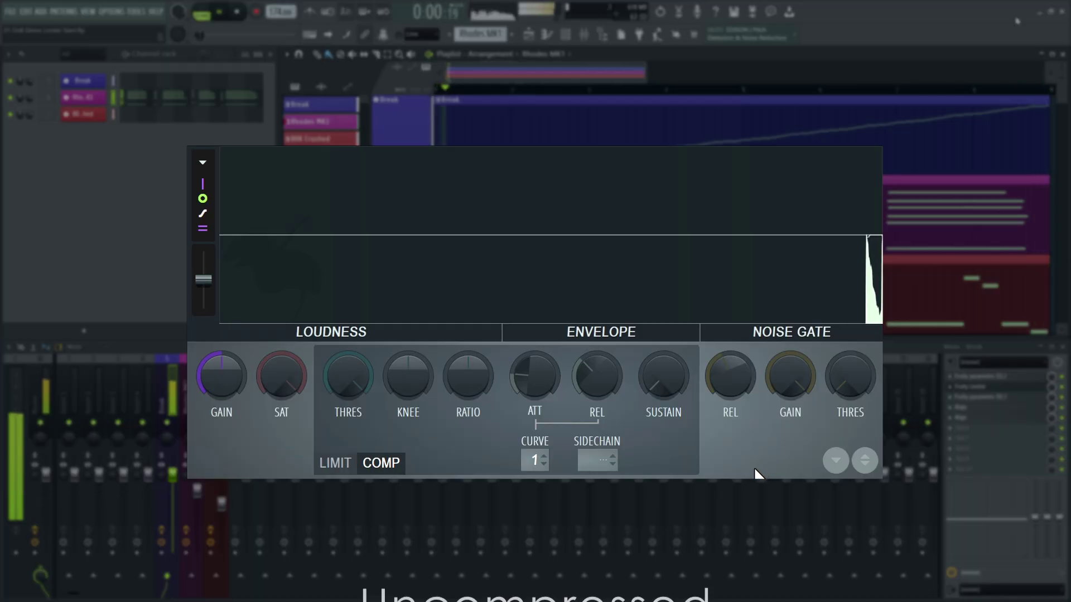
pyautogui.click(868, 468)
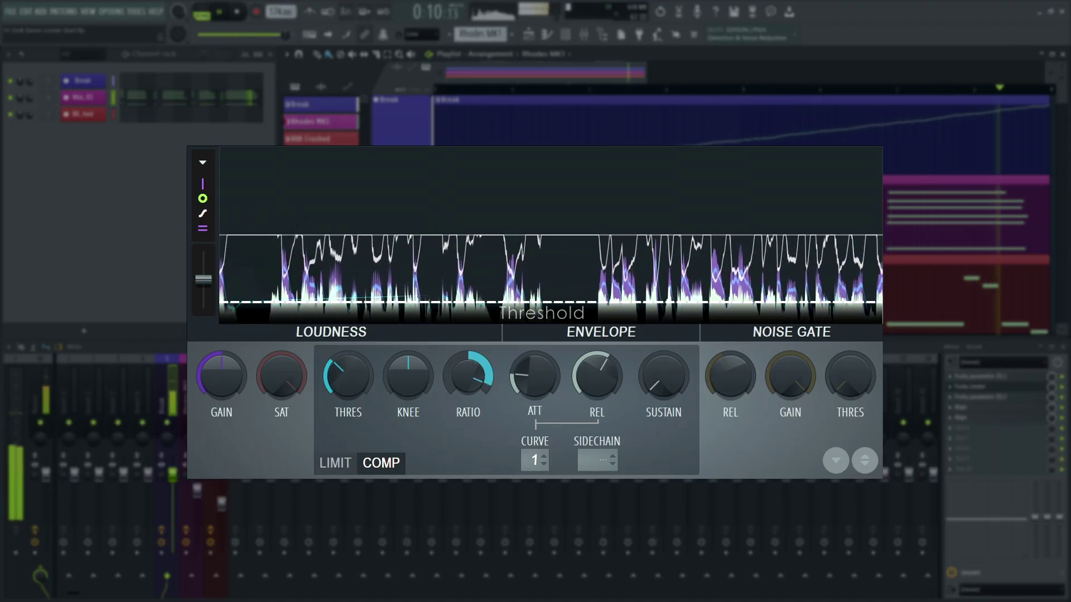
# - Lengthen the attack, then compare with limiter mode using a lowered ceiling
pyautogui.moveTo(511, 378); pyautogui.dragTo(512, 357)
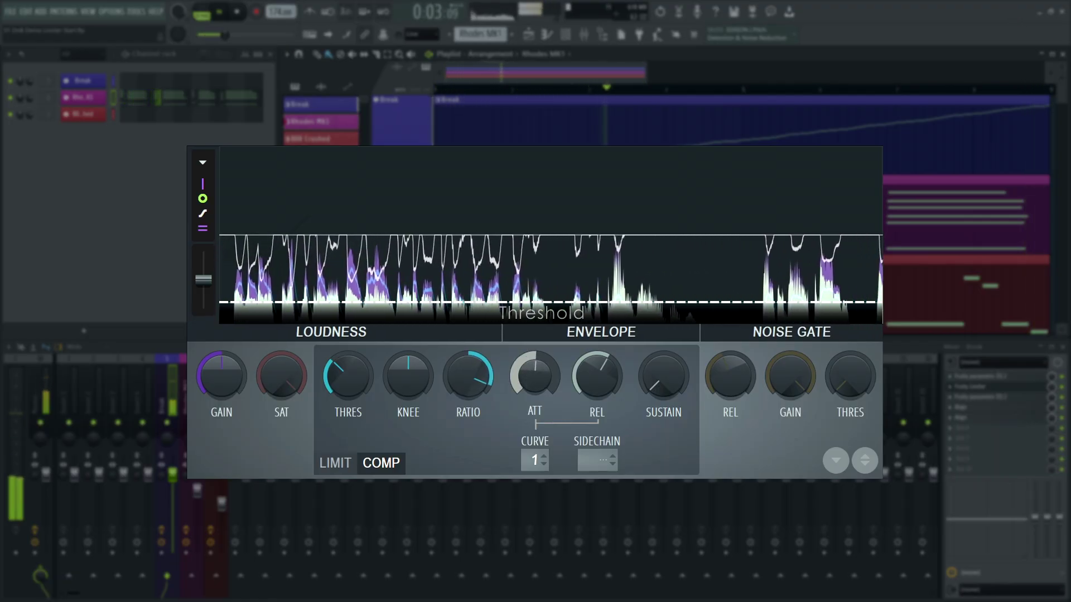
pyautogui.click(334, 464)
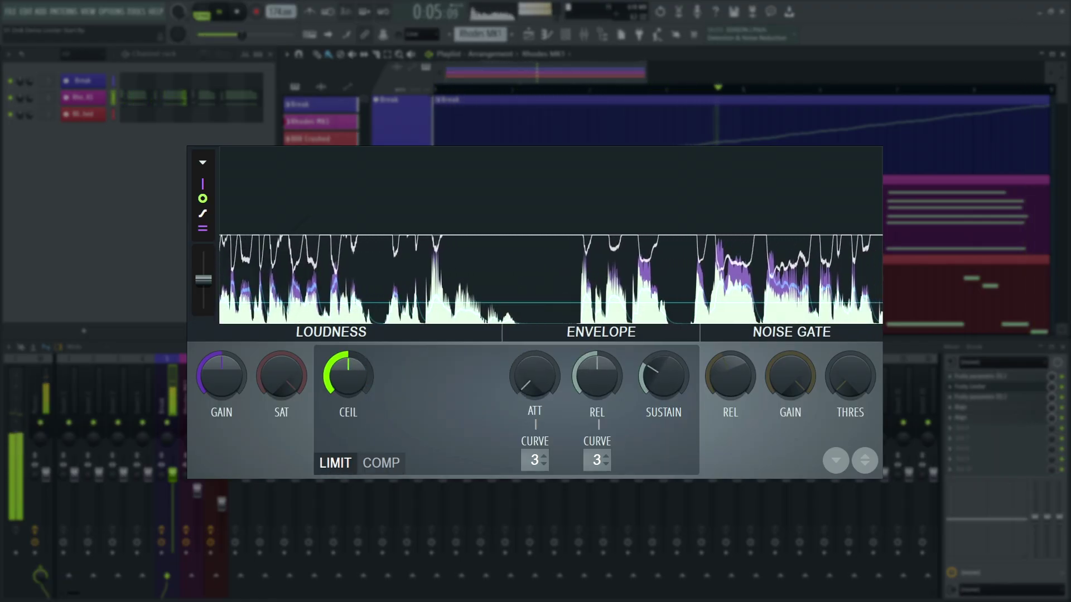
pyautogui.moveTo(347, 375); pyautogui.dragTo(347, 397)
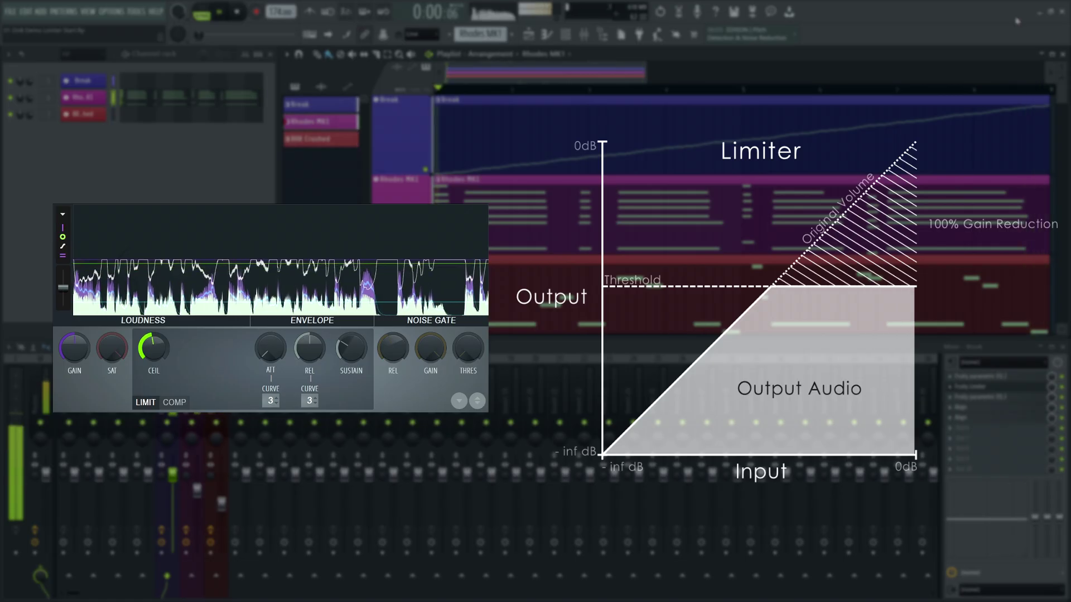
# - Return to compressor mode, reduce the ratio and raise the knee
pyautogui.click(175, 402)
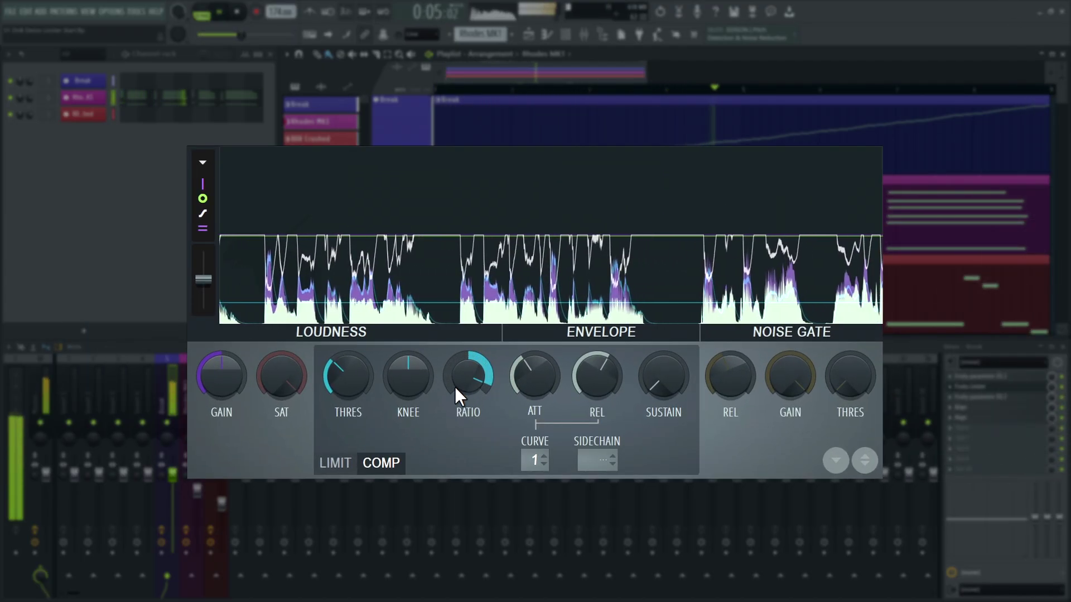
pyautogui.moveTo(477, 370)
pyautogui.mouseDown()
pyautogui.moveTo(478, 385)
pyautogui.moveTo(477, 373)
pyautogui.mouseUp()
pyautogui.moveTo(396, 379); pyautogui.dragTo(396, 360)
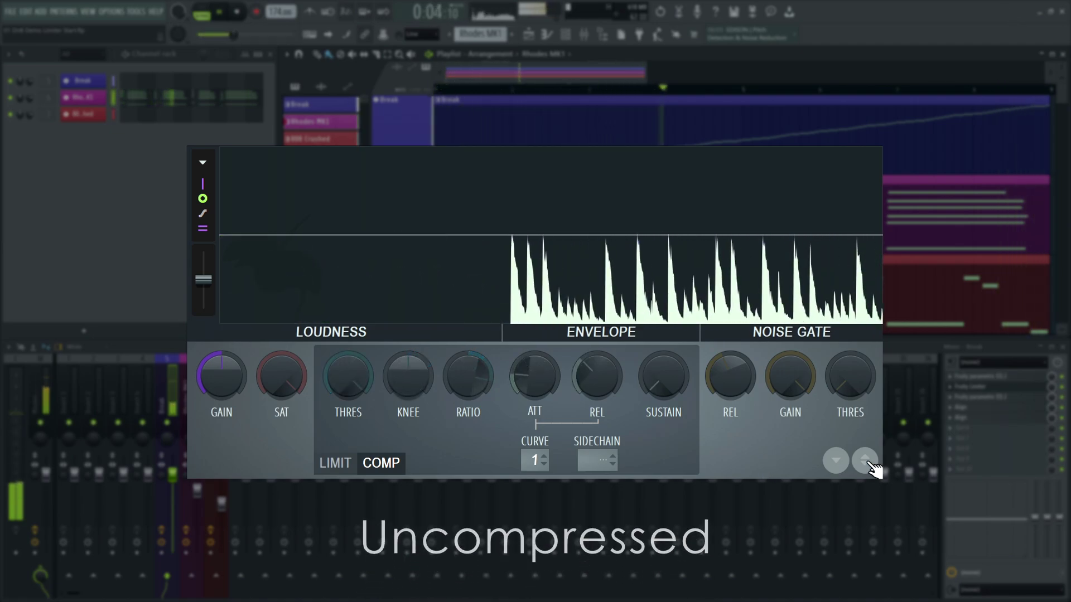
# - Load the negative-knee preset, set a soft knee, and compare short and long attacks, ending on the short-attack preset
pyautogui.click(868, 462)
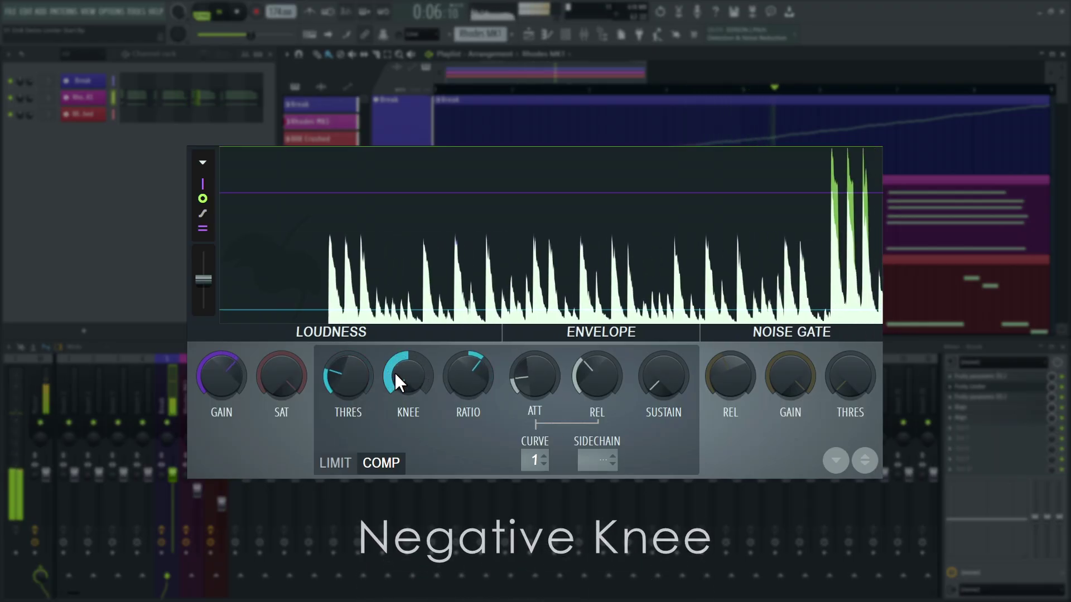
pyautogui.moveTo(400, 381)
pyautogui.mouseDown()
pyautogui.moveTo(400, 349)
pyautogui.moveTo(399, 396)
pyautogui.mouseUp()
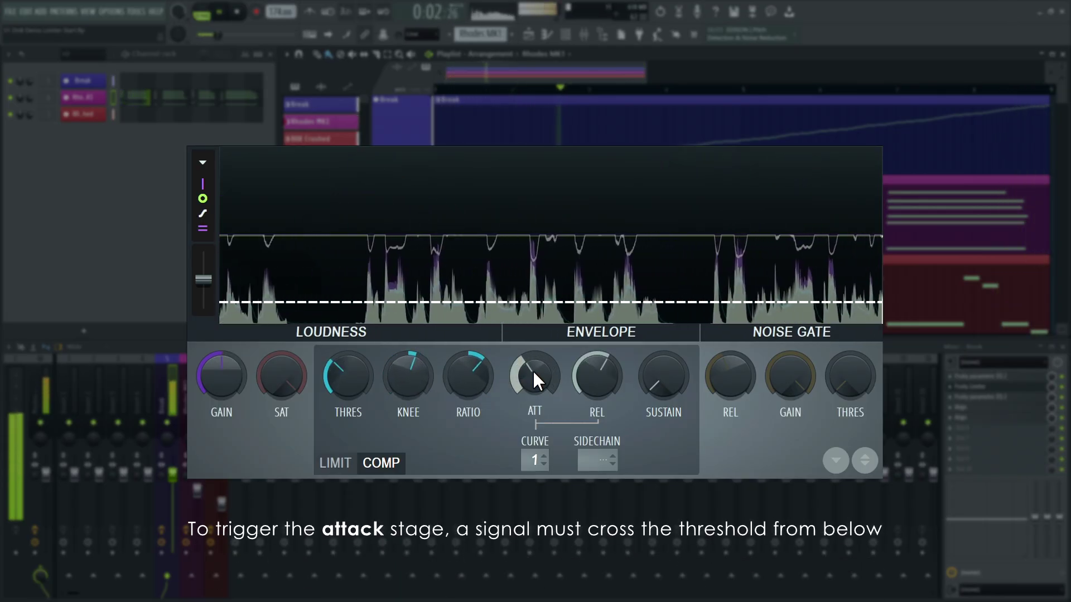
pyautogui.moveTo(535, 368); pyautogui.dragTo(534, 387)
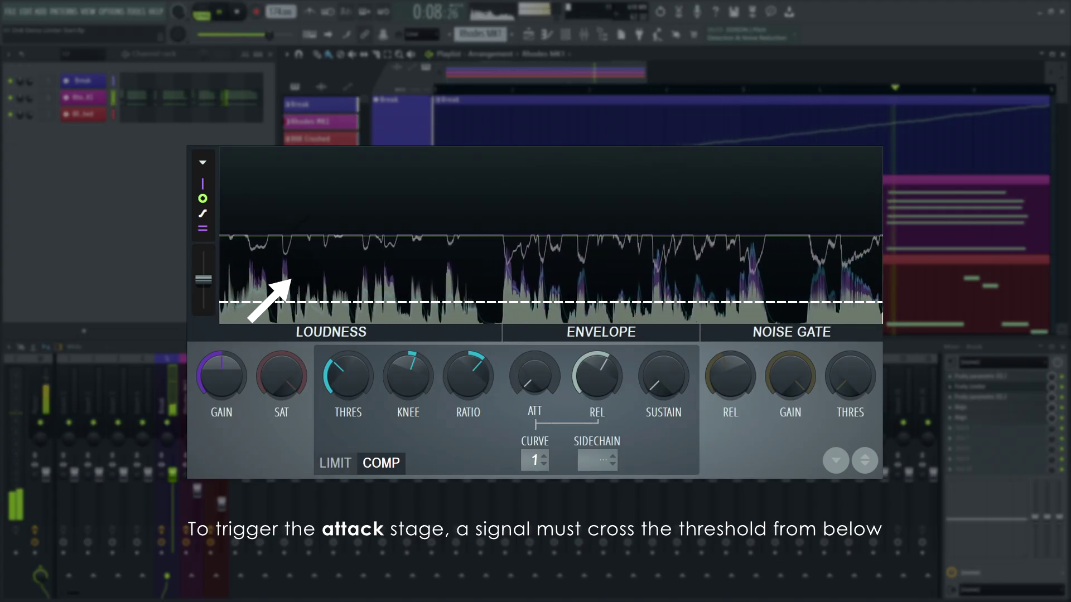
pyautogui.moveTo(534, 377); pyautogui.dragTo(534, 348)
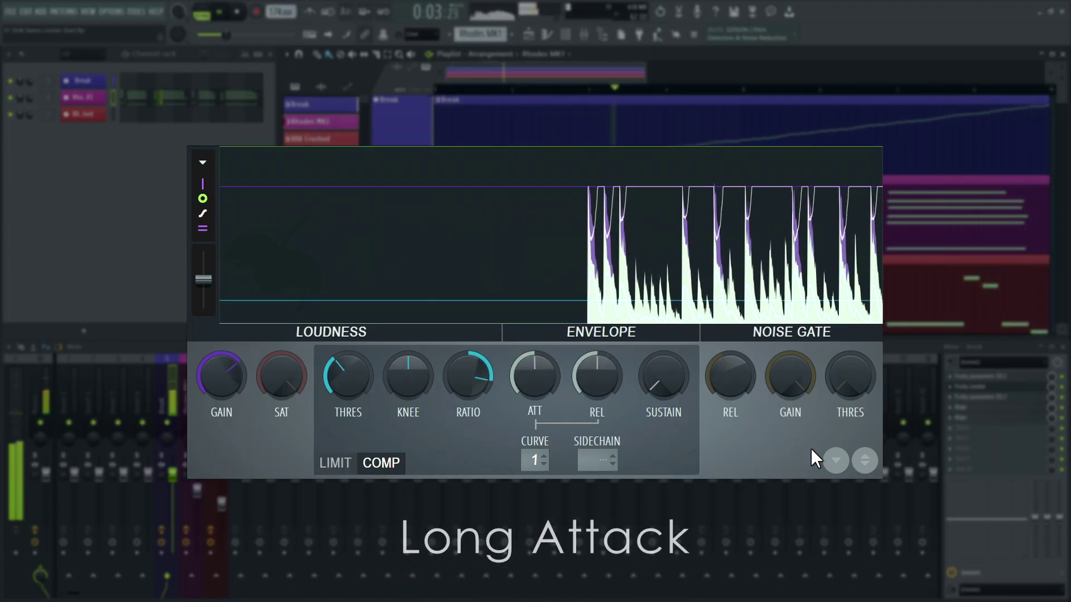
pyautogui.click(865, 460)
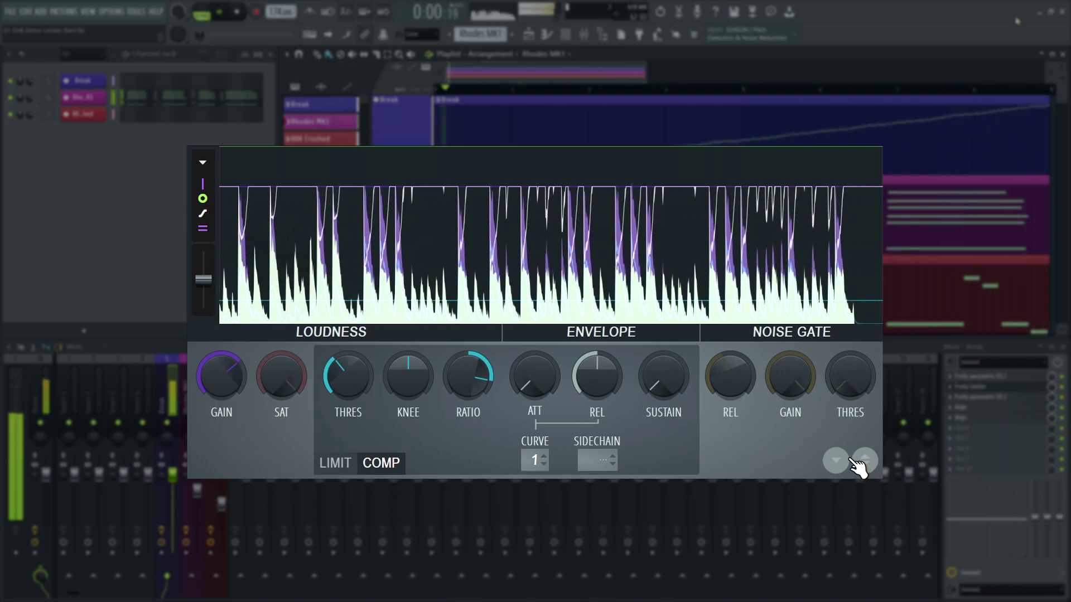
# - Load the next preset, lower the threshold, and compare release times before settling on a medium release
pyautogui.click(862, 463)
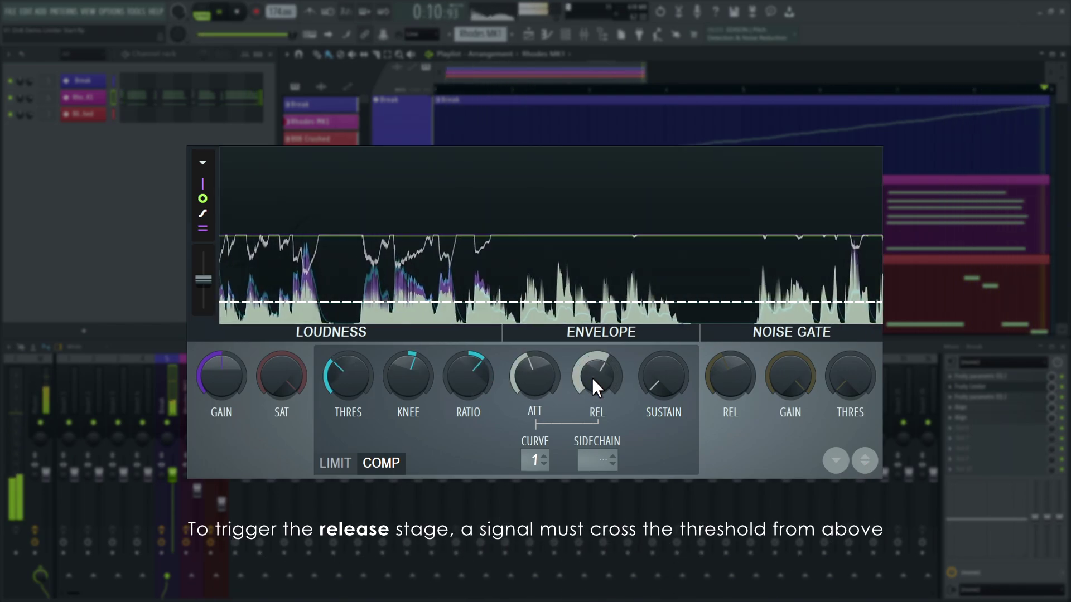
pyautogui.moveTo(370, 381); pyautogui.dragTo(370, 398)
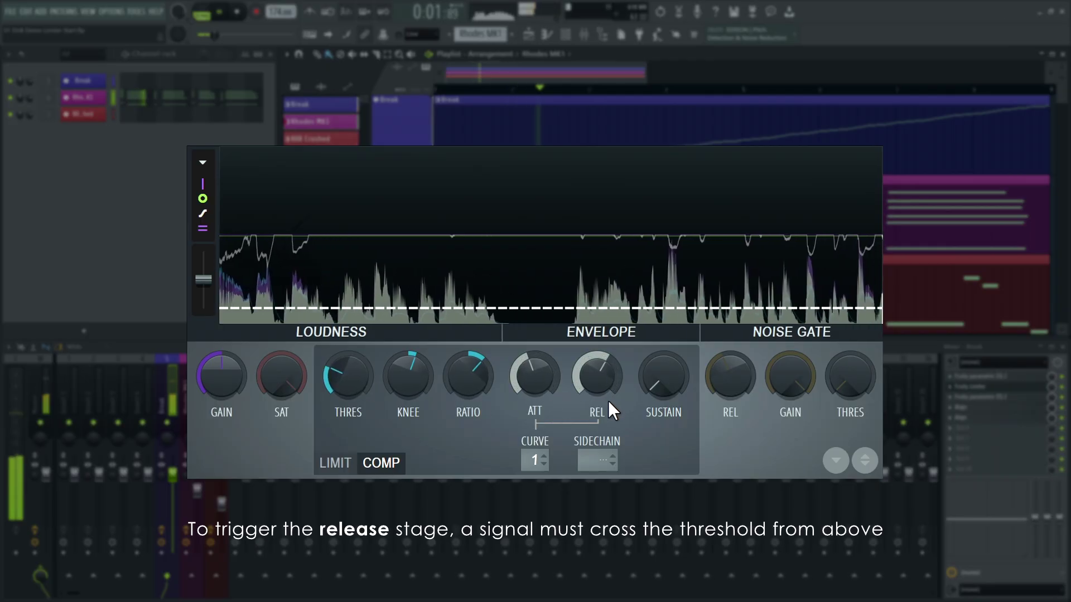
pyautogui.moveTo(597, 375); pyautogui.dragTo(597, 362)
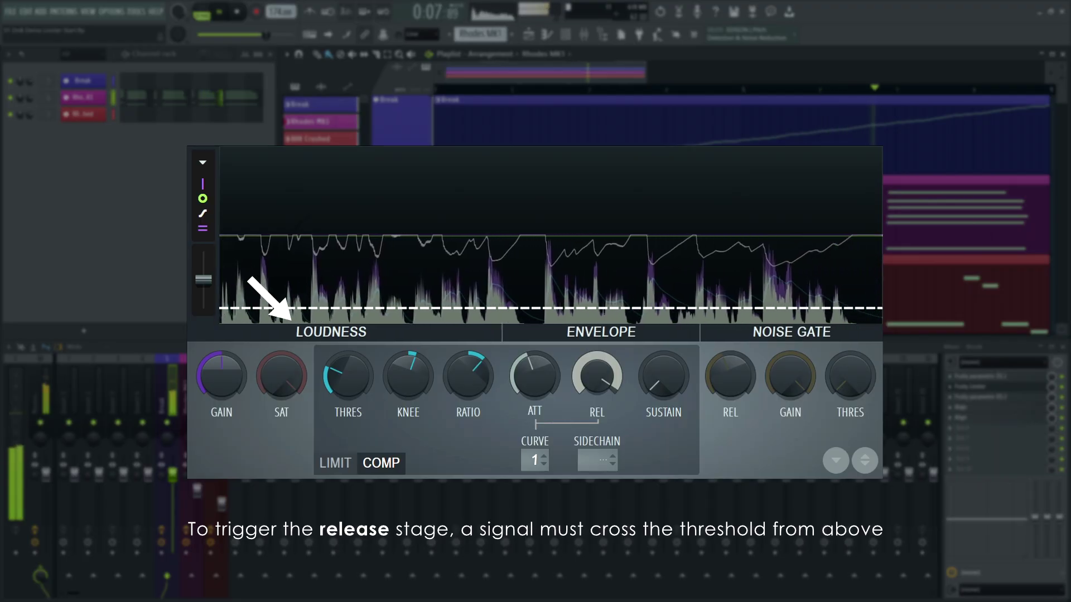
pyautogui.moveTo(596, 362); pyautogui.dragTo(597, 391)
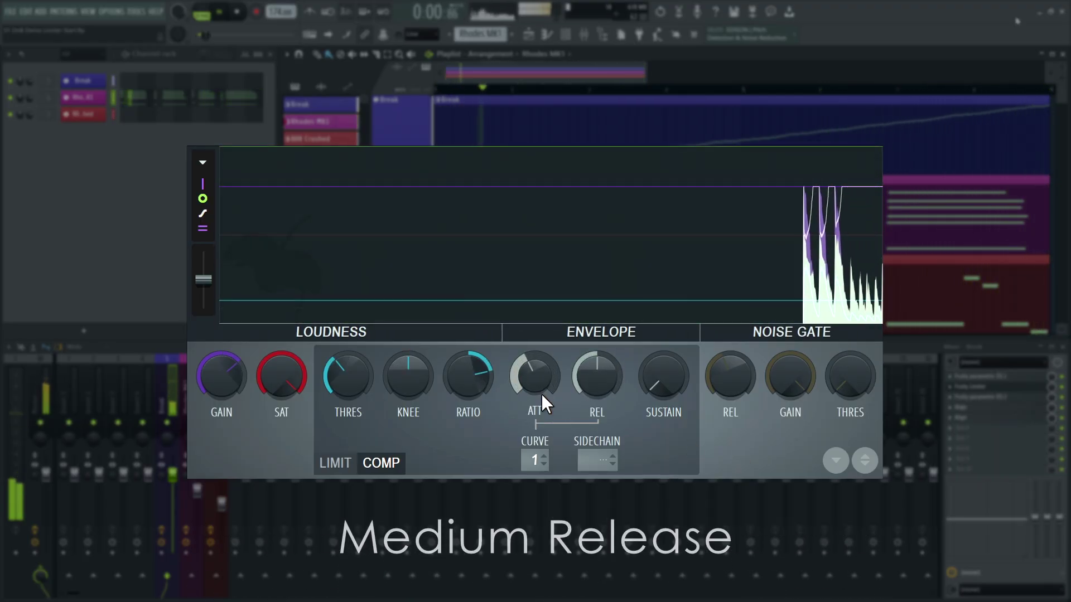
pyautogui.moveTo(597, 372); pyautogui.dragTo(599, 349)
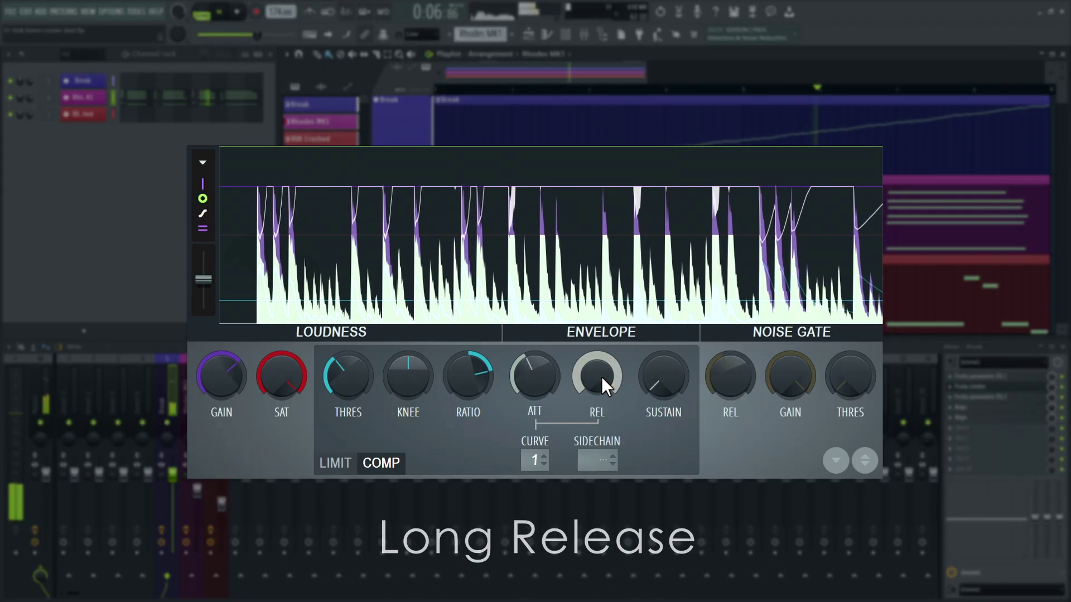
pyautogui.moveTo(602, 376); pyautogui.dragTo(601, 393)
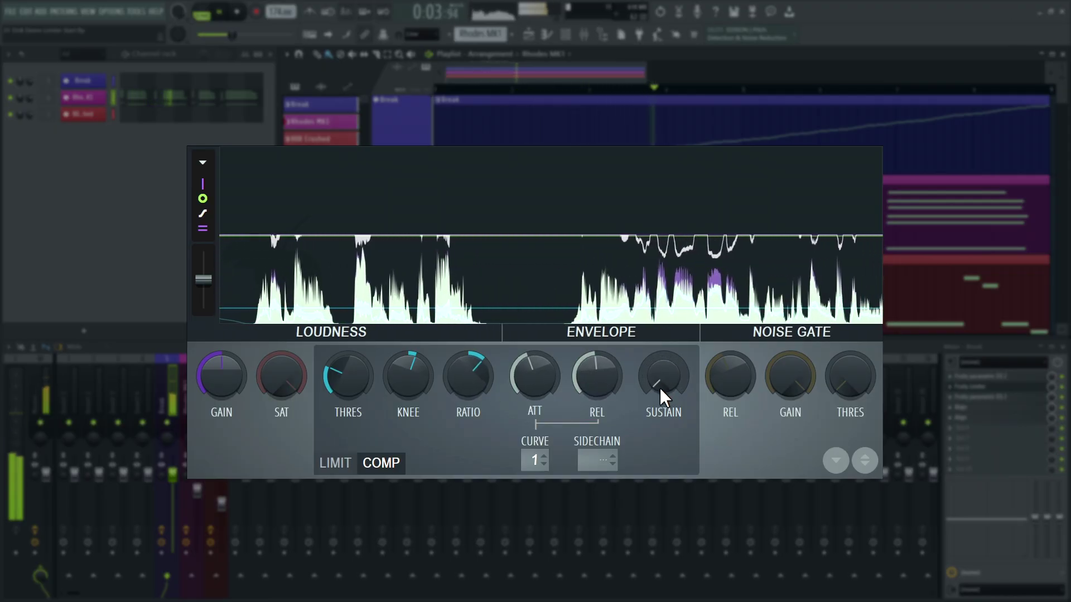
# - Compare short, medium and long sustain, lower the threshold, and scroll the curve to 8
pyautogui.moveTo(659, 387); pyautogui.dragTo(659, 386)
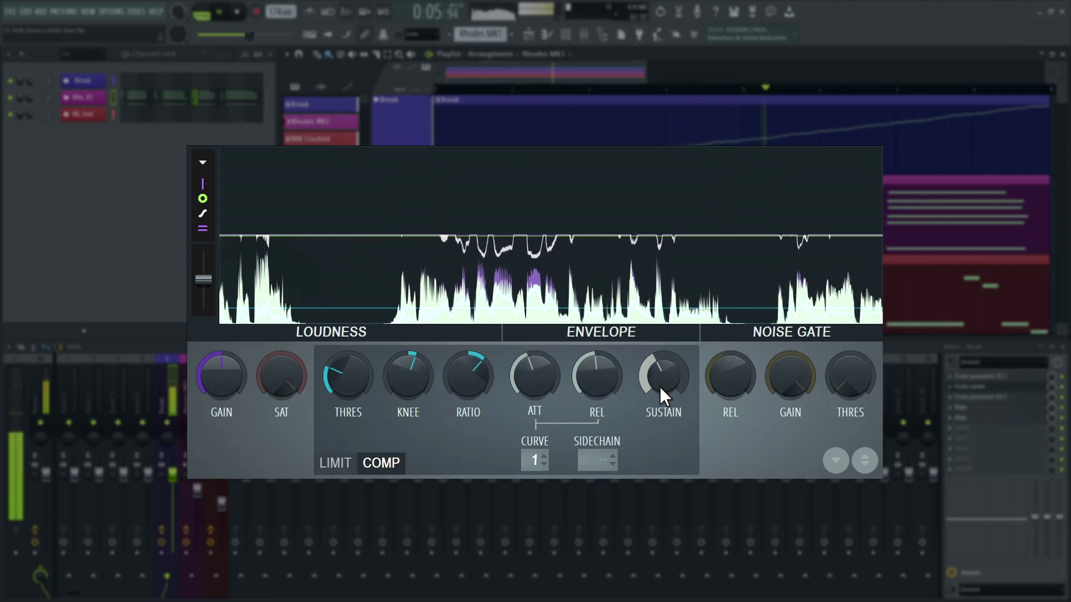
pyautogui.moveTo(357, 372); pyautogui.dragTo(357, 372)
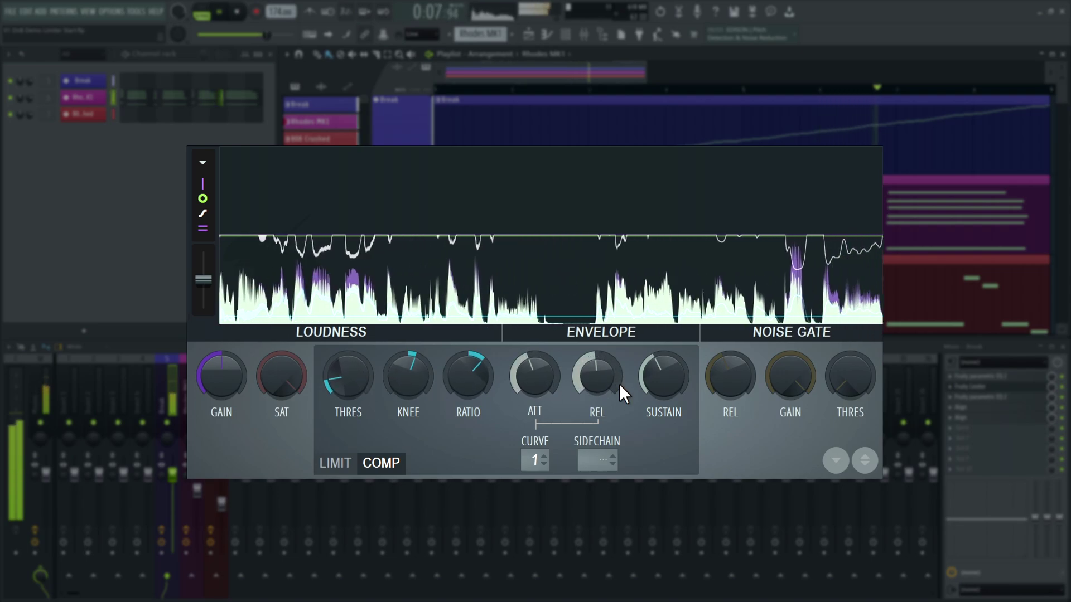
pyautogui.moveTo(663, 375); pyautogui.dragTo(662, 392)
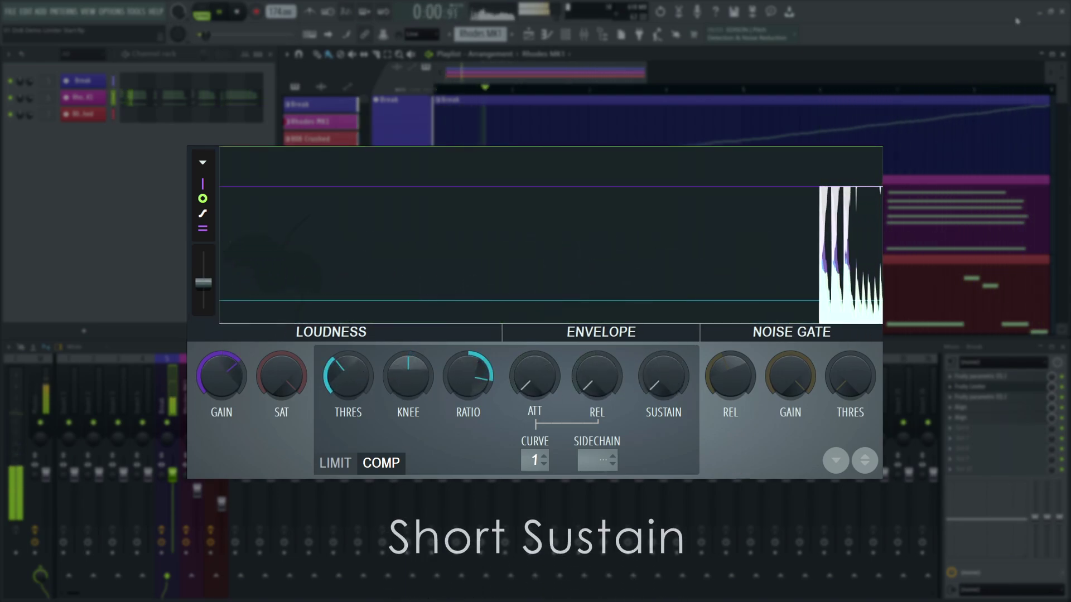
pyautogui.moveTo(663, 388); pyautogui.dragTo(663, 356)
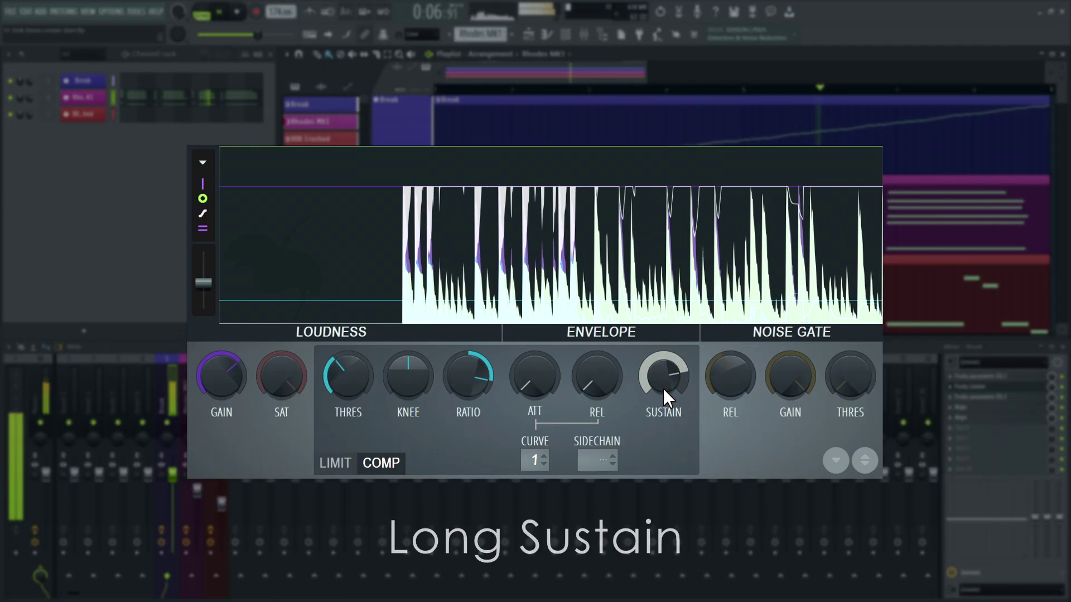
pyautogui.moveTo(663, 387); pyautogui.dragTo(663, 409)
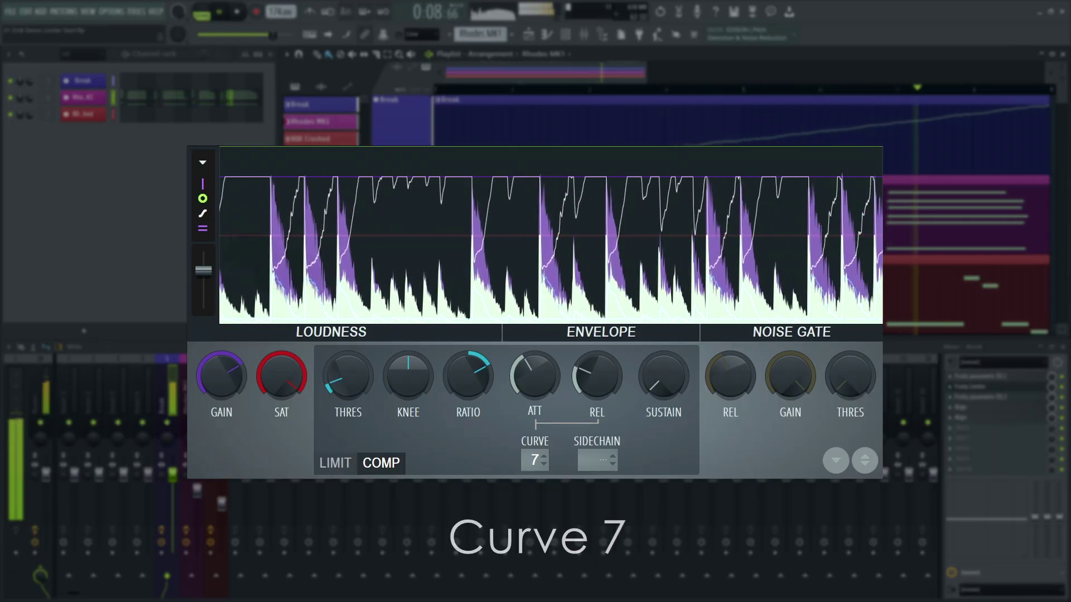
pyautogui.scroll(1, 535, 460)
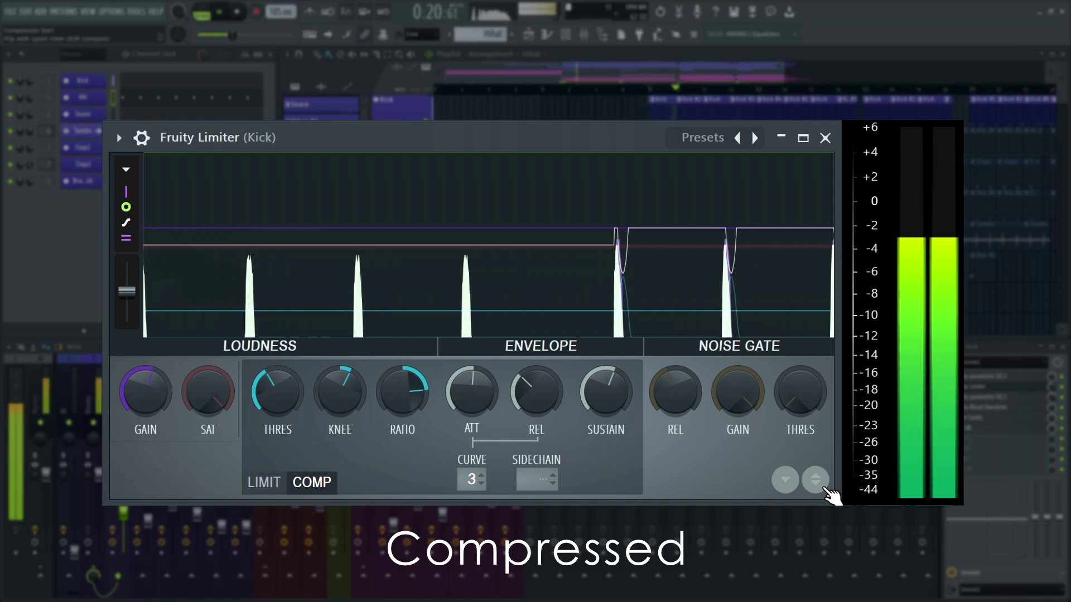
# - A/B the kick without and with compression, leaving the compressed setting active
pyautogui.click(822, 488)
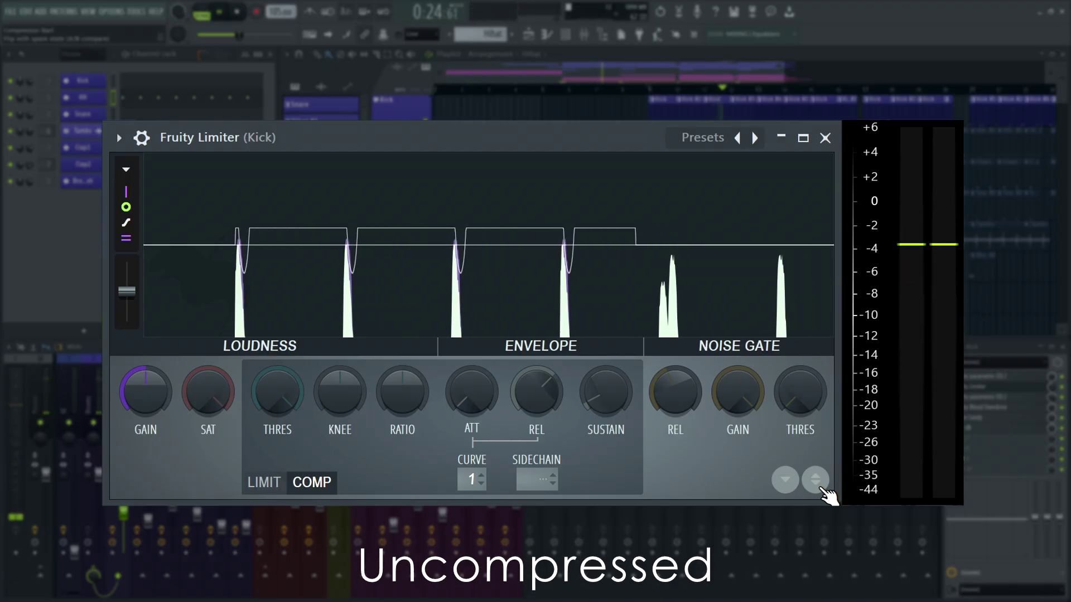
pyautogui.click(822, 488)
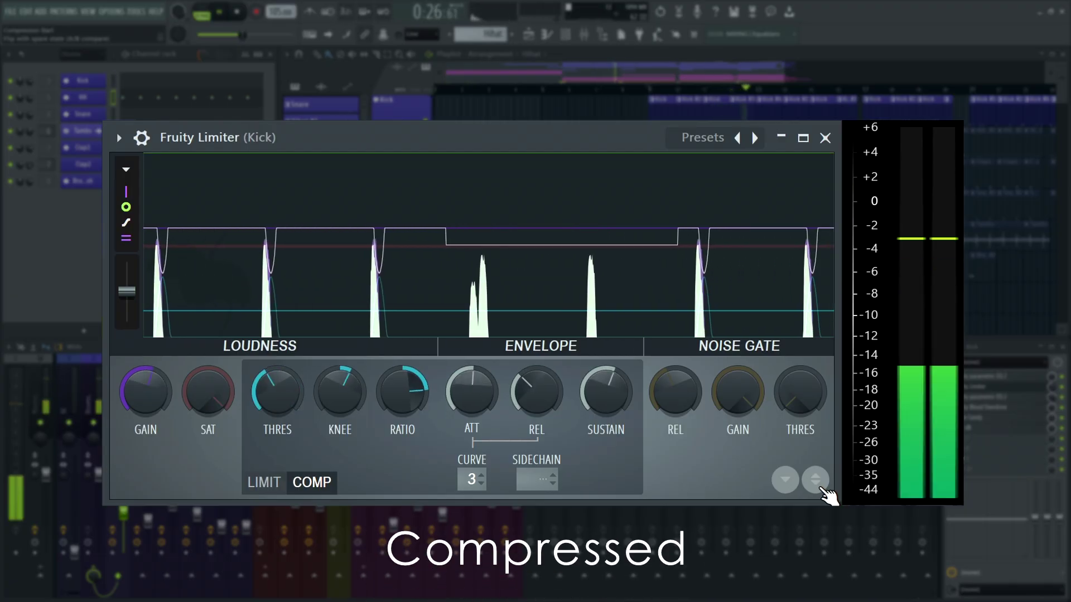
# - Stop playback and add saturation and input gain to the kick's limiter
pyautogui.press('space')
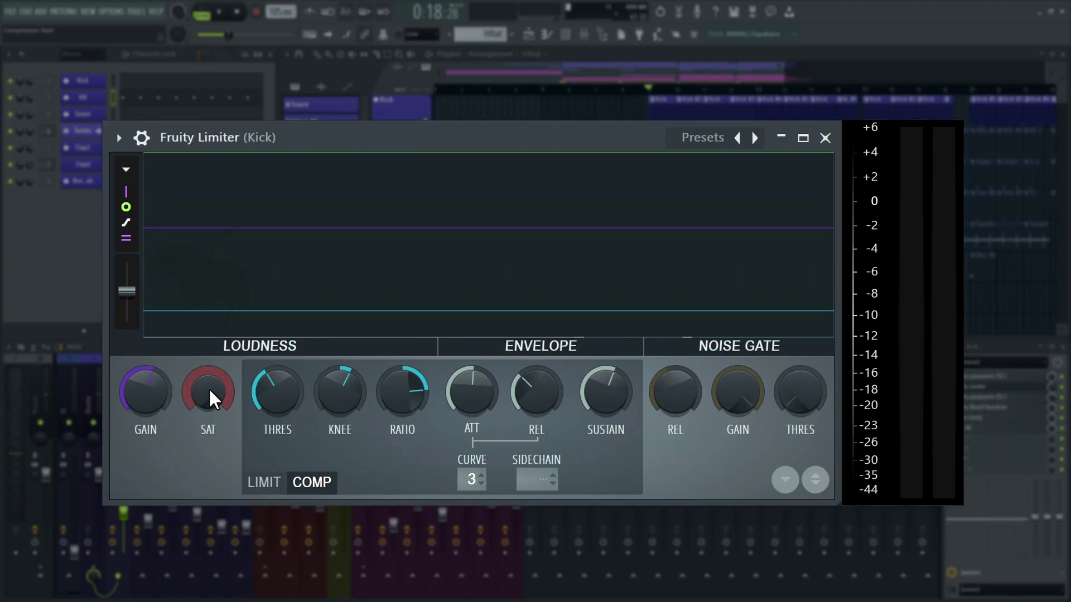
pyautogui.moveTo(209, 387)
pyautogui.mouseDown()
pyautogui.moveTo(209, 366)
pyautogui.moveTo(209, 382)
pyautogui.mouseUp()
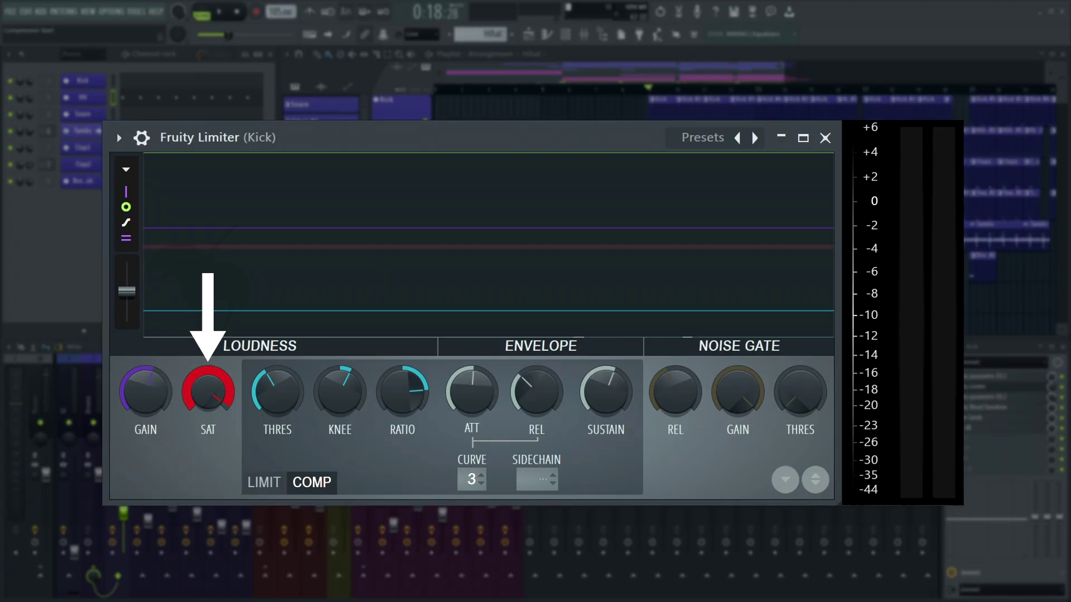
pyautogui.moveTo(142, 416); pyautogui.dragTo(142, 399)
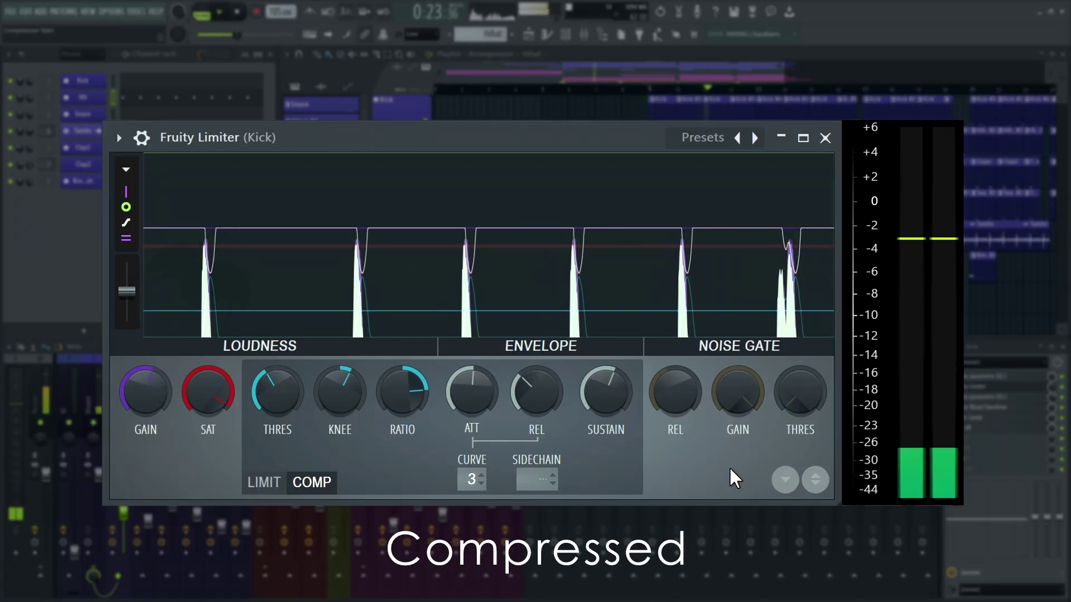
# - A/B the kick with and without compression several times, then stop playback
pyautogui.click(815, 478)
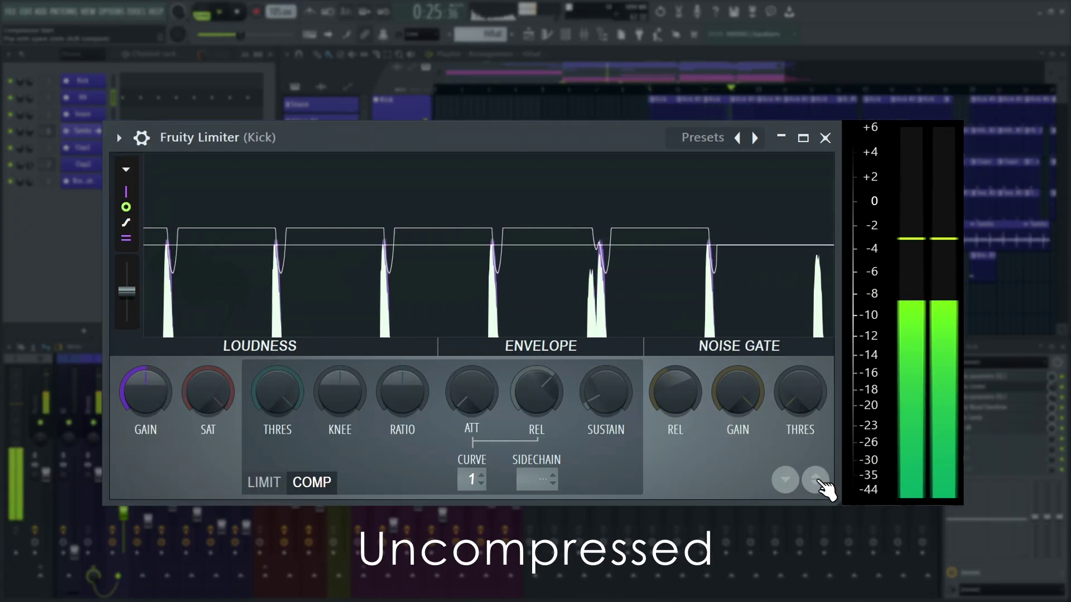
pyautogui.click(815, 479)
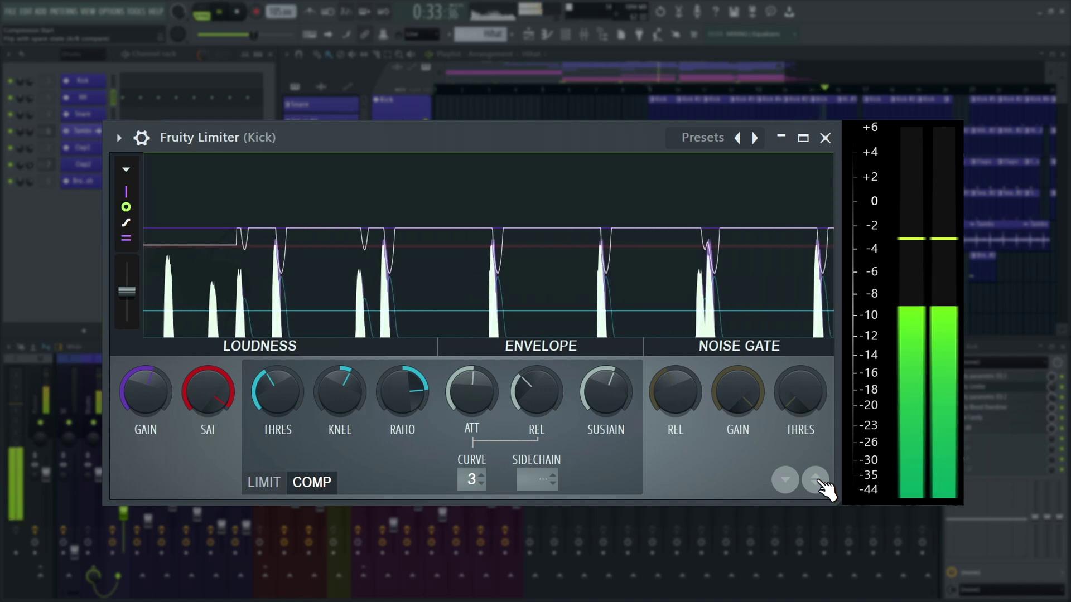
pyautogui.click(816, 479)
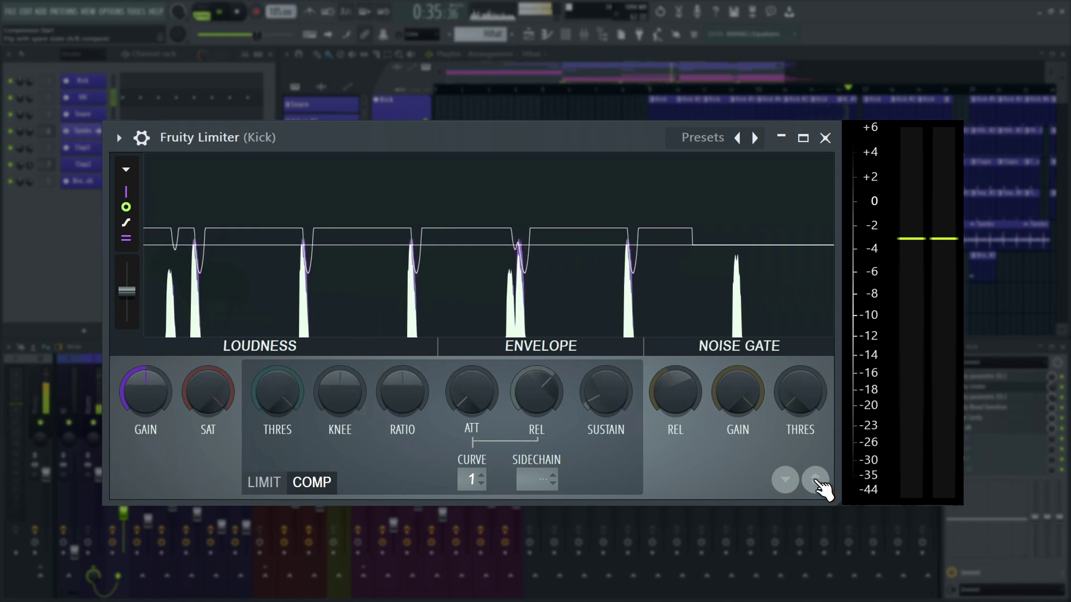
pyautogui.press('space')
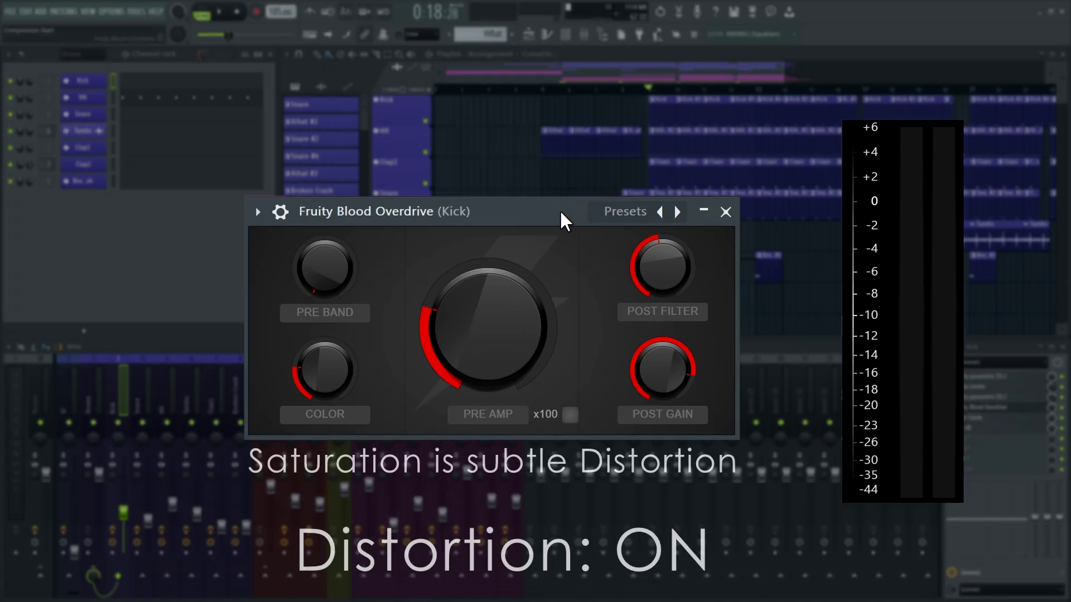
# - Play the kick with Fruity Blood Overdrive active to hear the distortion
pyautogui.press('space')
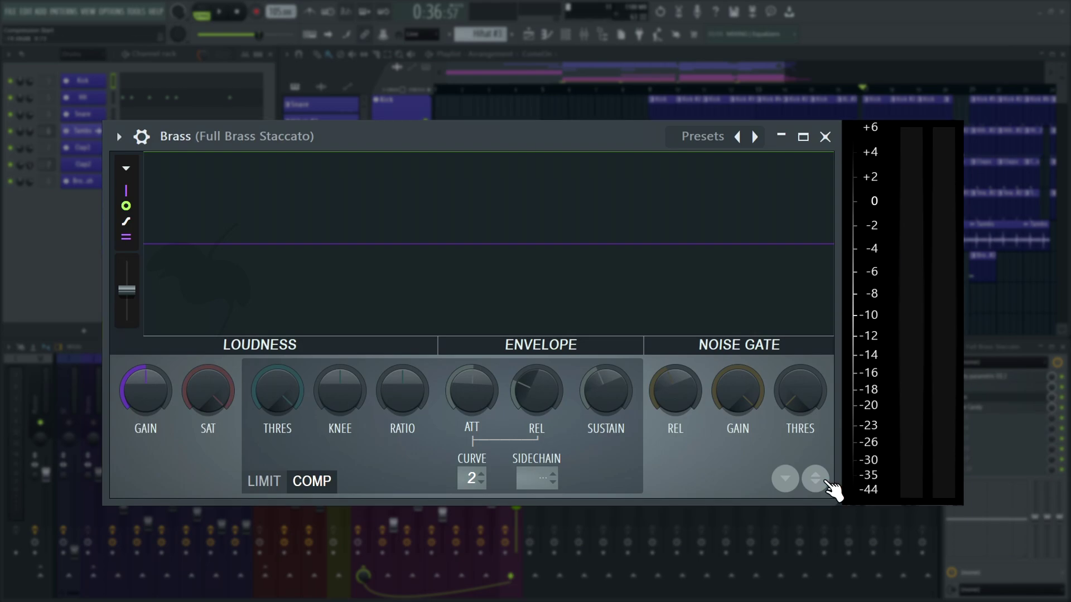
# - Play the brass part through the compressed Fruity Limiter settings
pyautogui.press('space')
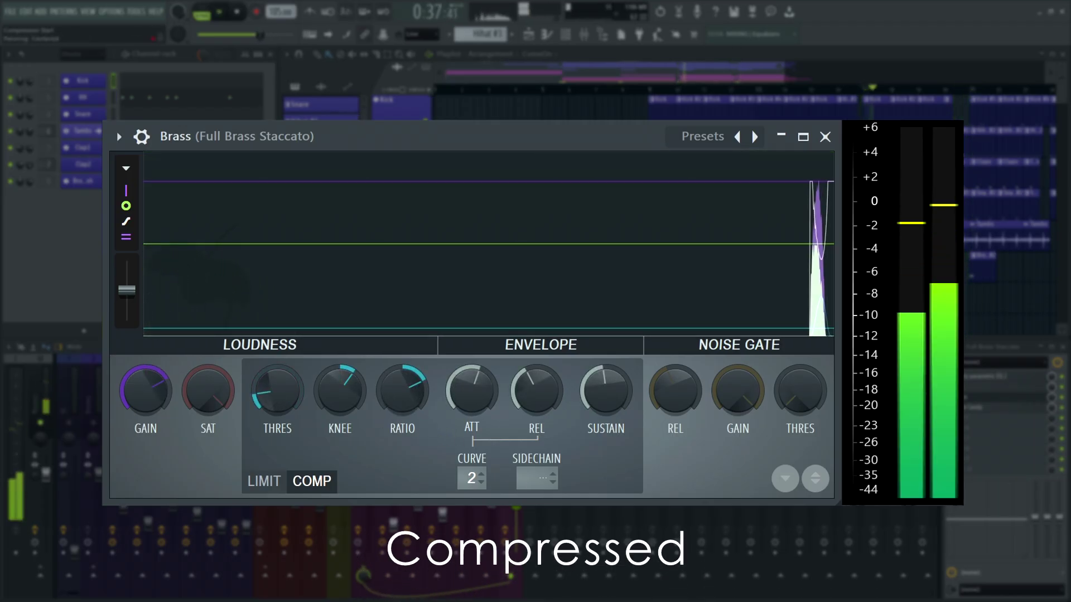
# - Switch the Brass limiter between uncompressed and compressed presets twice, then stop playback
pyautogui.click(816, 478)
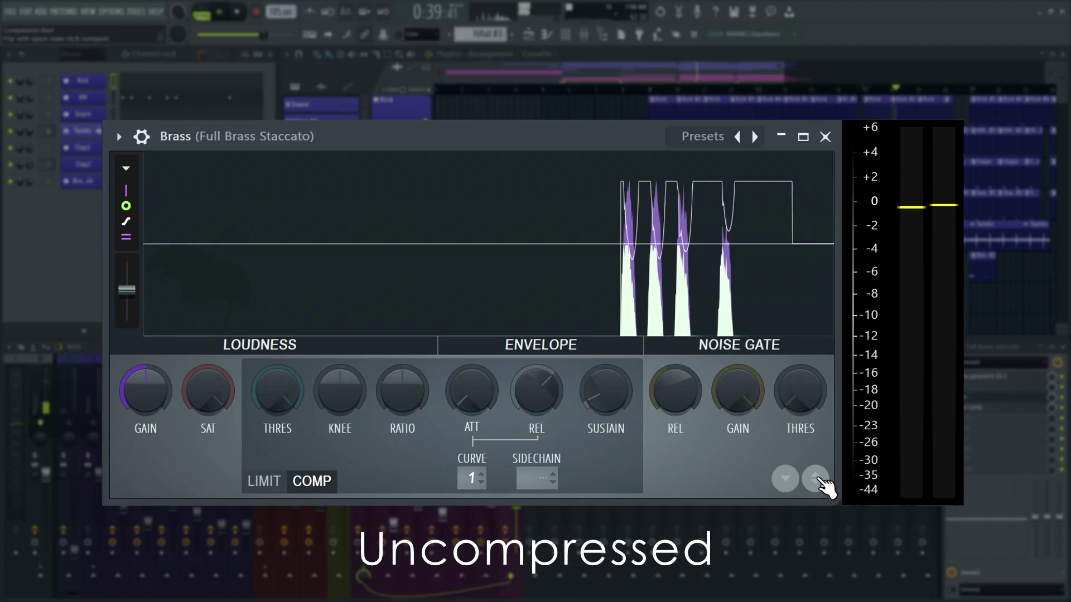
pyautogui.click(816, 477)
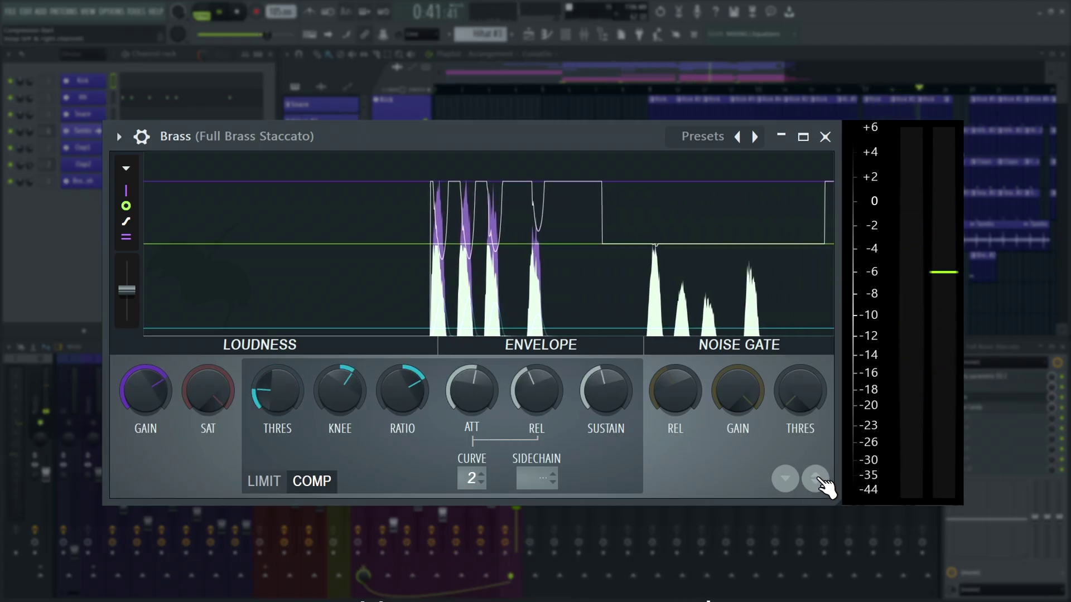
pyautogui.click(816, 477)
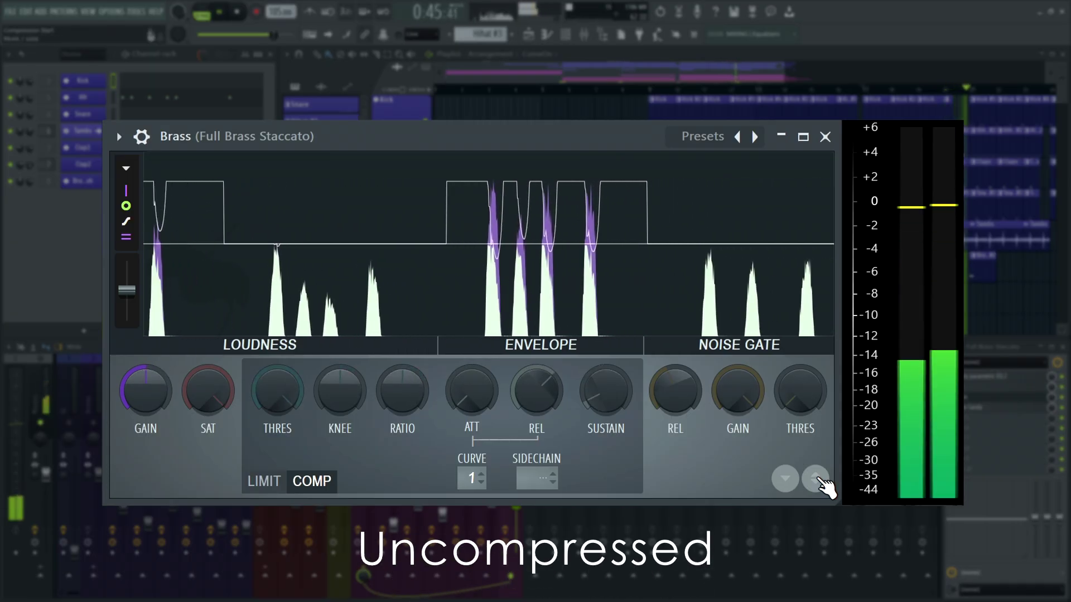
pyautogui.click(816, 477)
pyautogui.press('space')
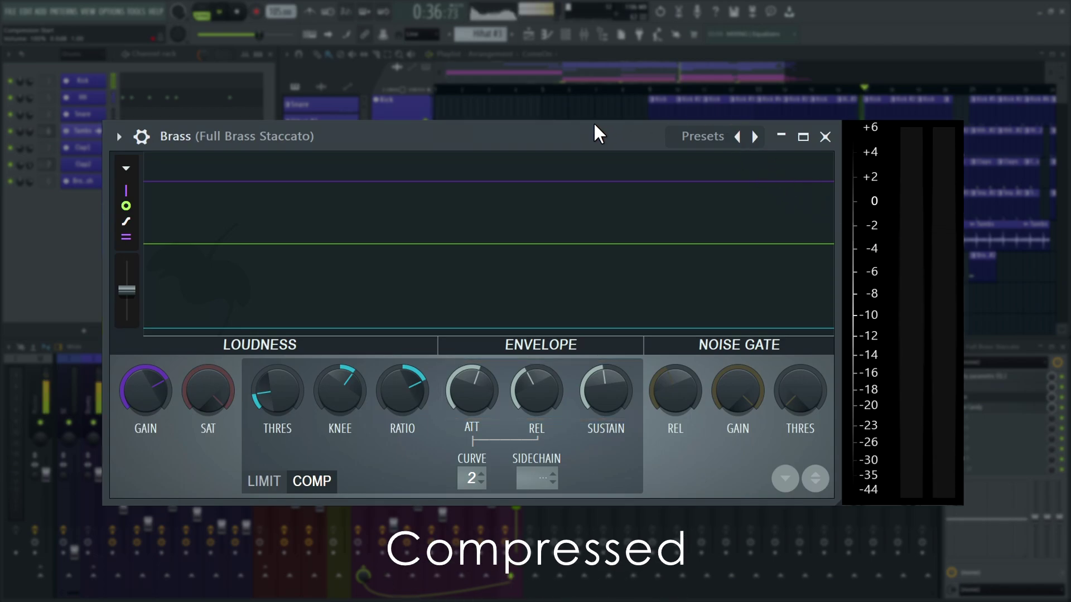
# - Restart playback and A/B the Brass limiter three more times, ending on compressed
pyautogui.press('space')
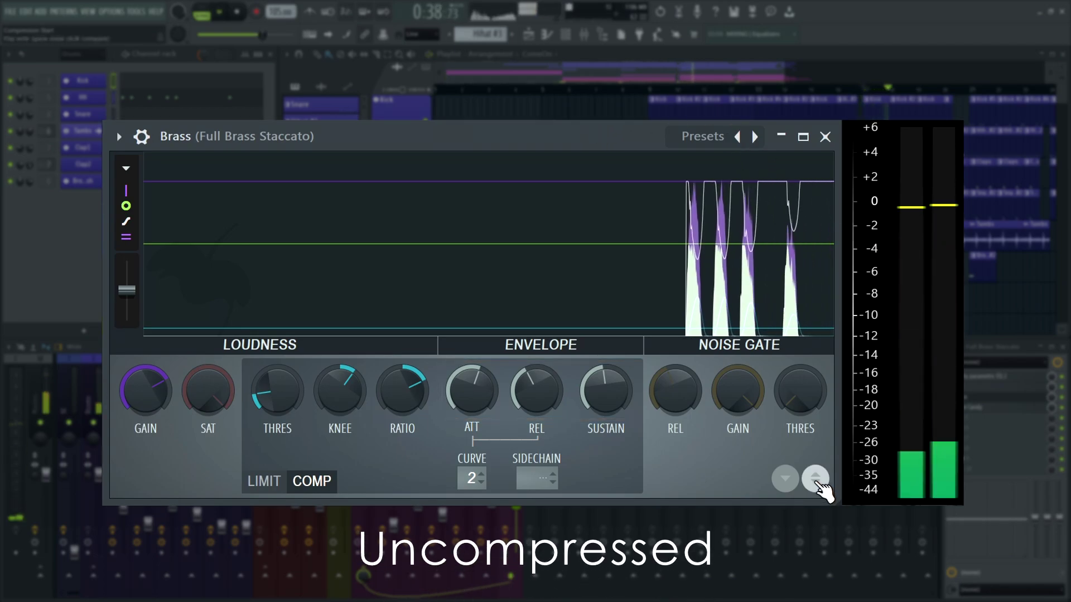
pyautogui.click(815, 479)
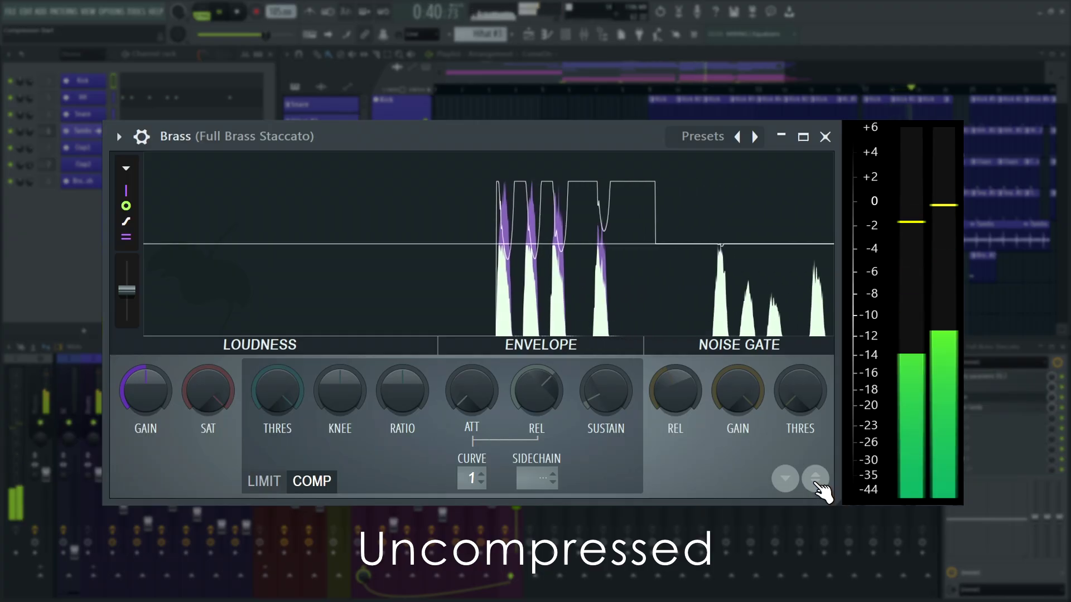
pyautogui.click(815, 483)
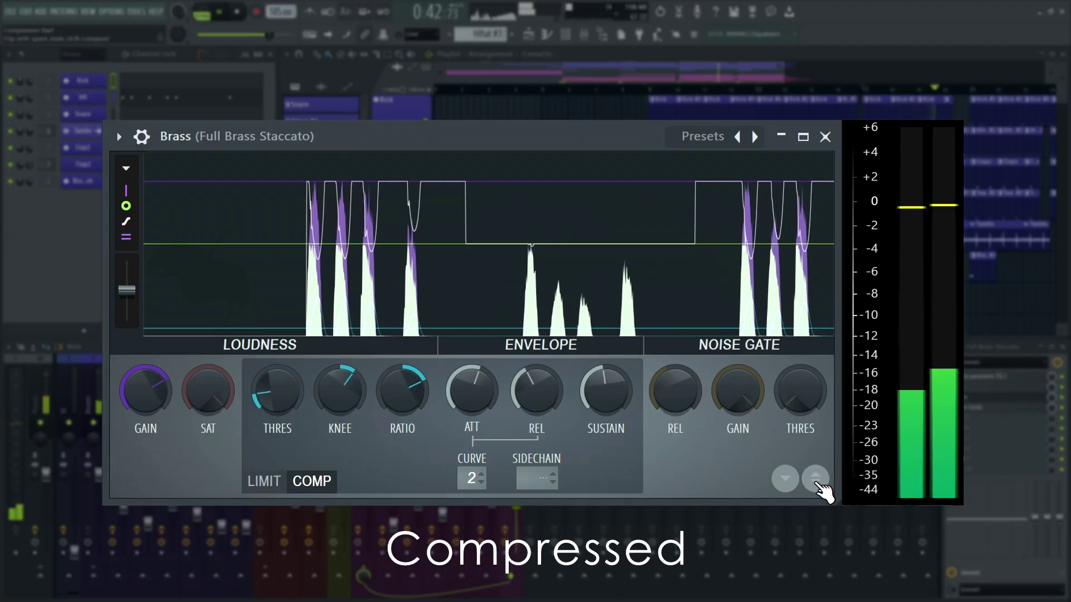
pyautogui.click(816, 480)
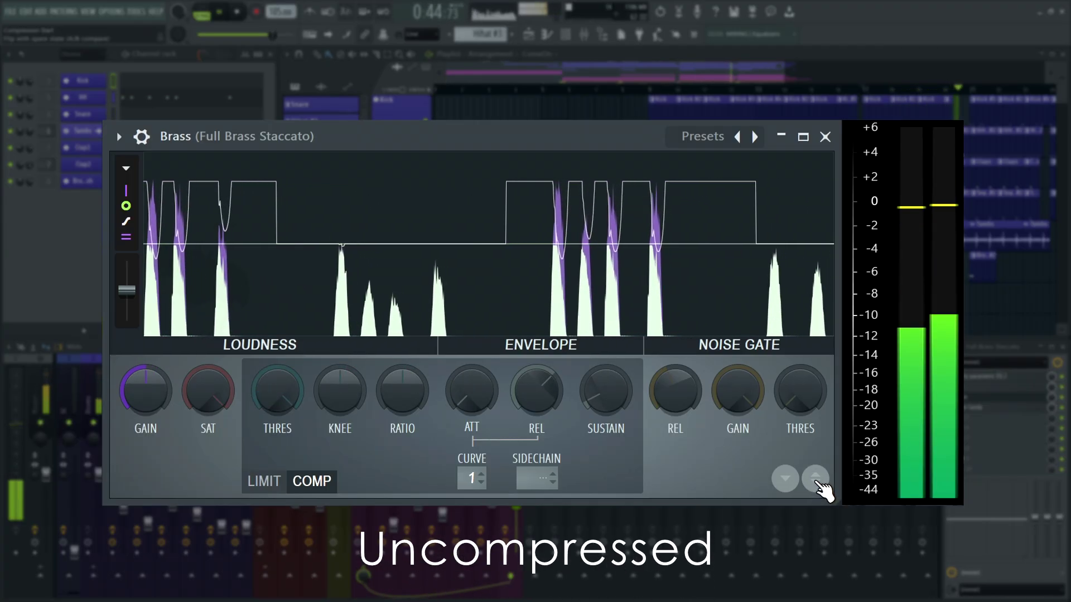
pyautogui.click(816, 481)
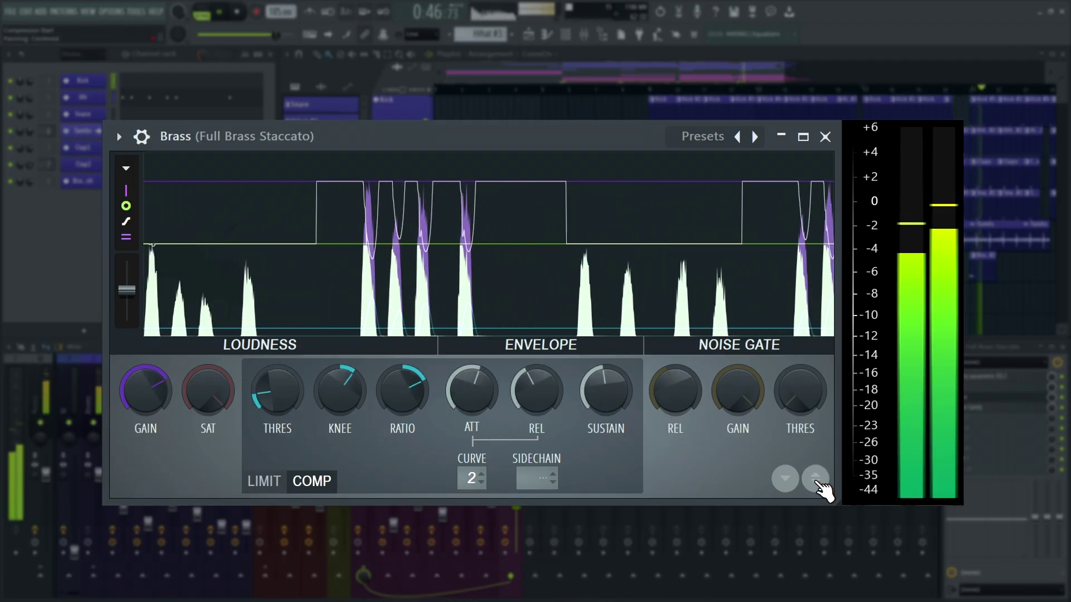
pyautogui.click(815, 481)
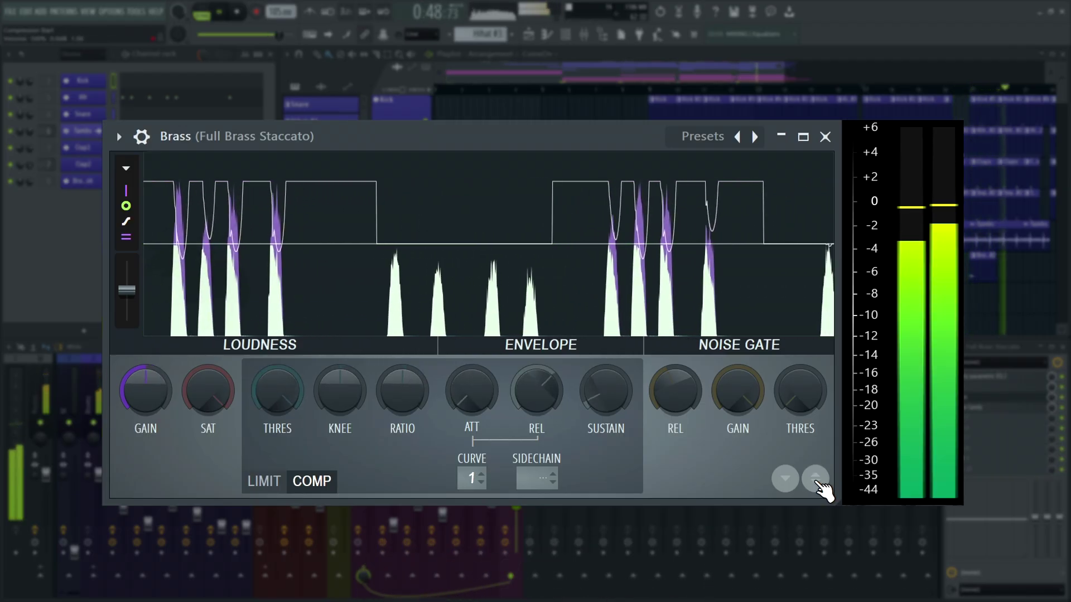
pyautogui.click(815, 480)
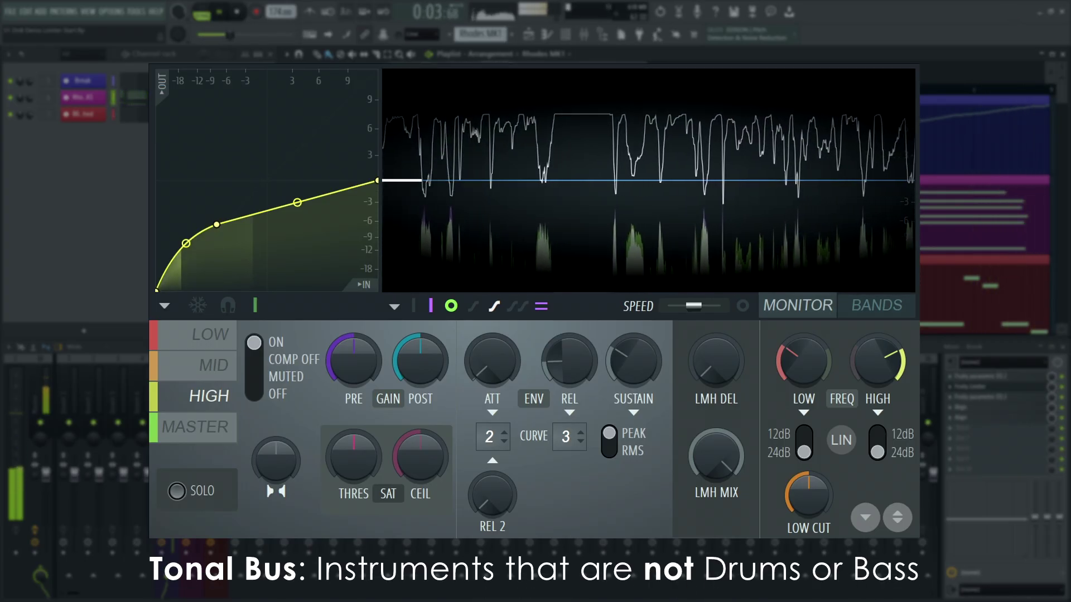
# - Step through Maximus's LOW, MID, HIGH, then MASTER band, viewing each band's compression curve
pyautogui.click(177, 340)
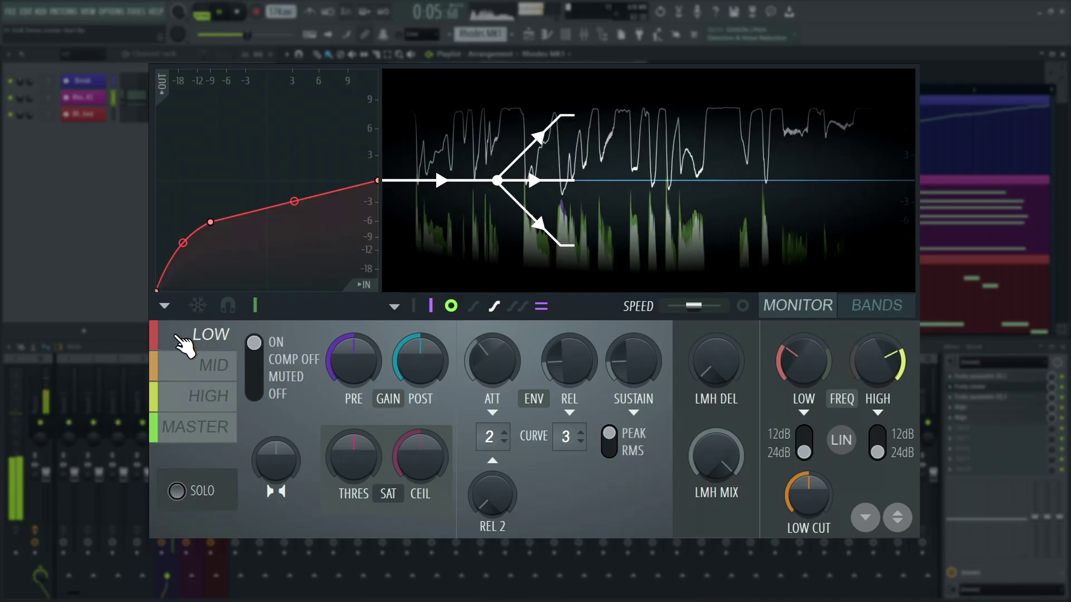
pyautogui.click(184, 368)
pyautogui.click(189, 411)
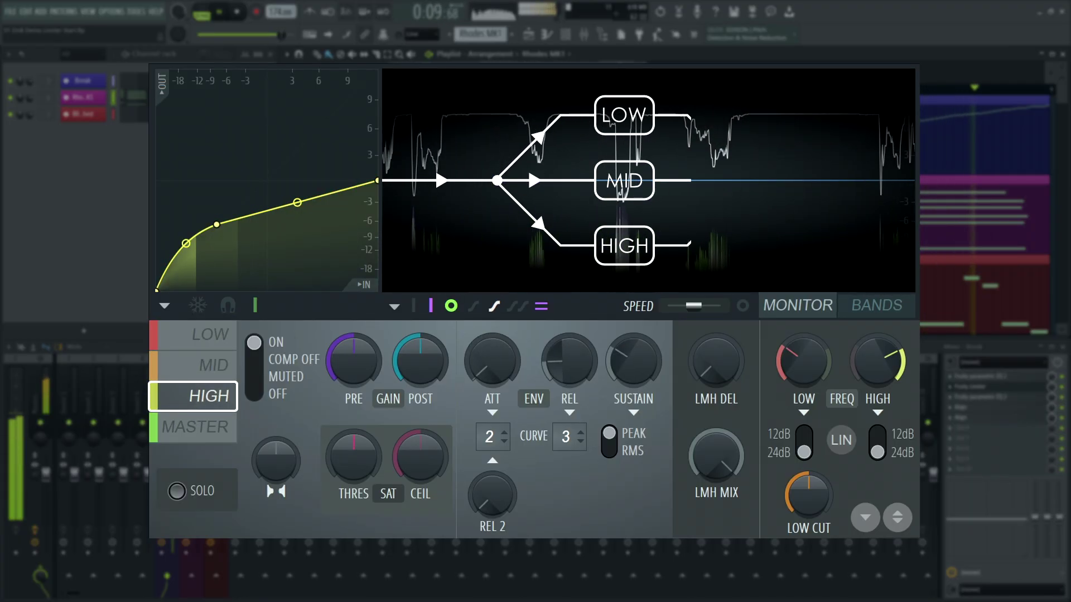
pyautogui.click(179, 427)
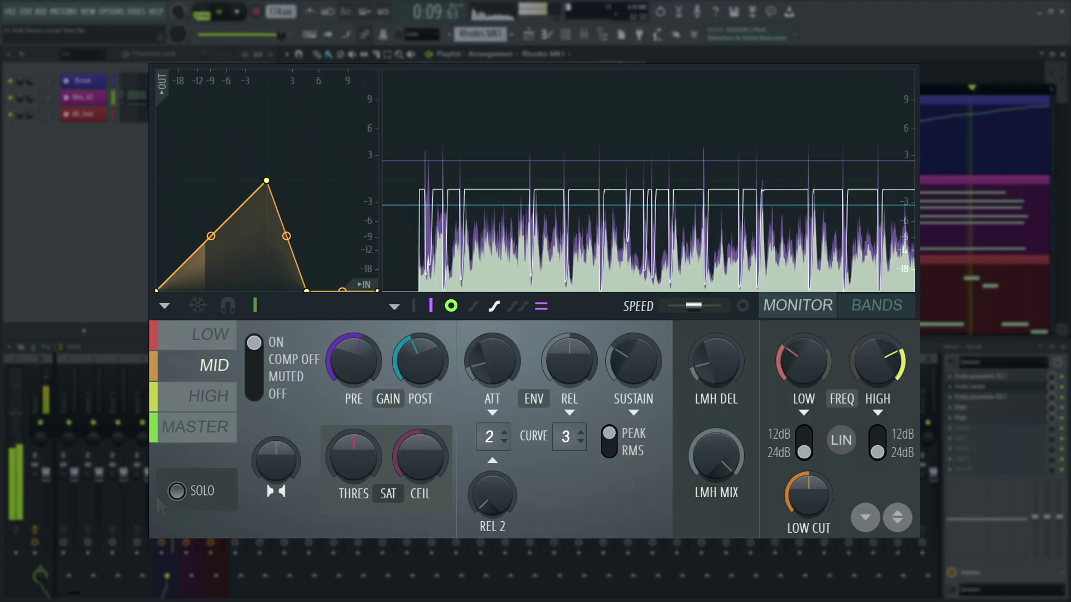
# - Add a point to the MASTER band curve, then delete it to leave a straight diagonal
pyautogui.click(193, 427)
pyautogui.rightClick(199, 183)
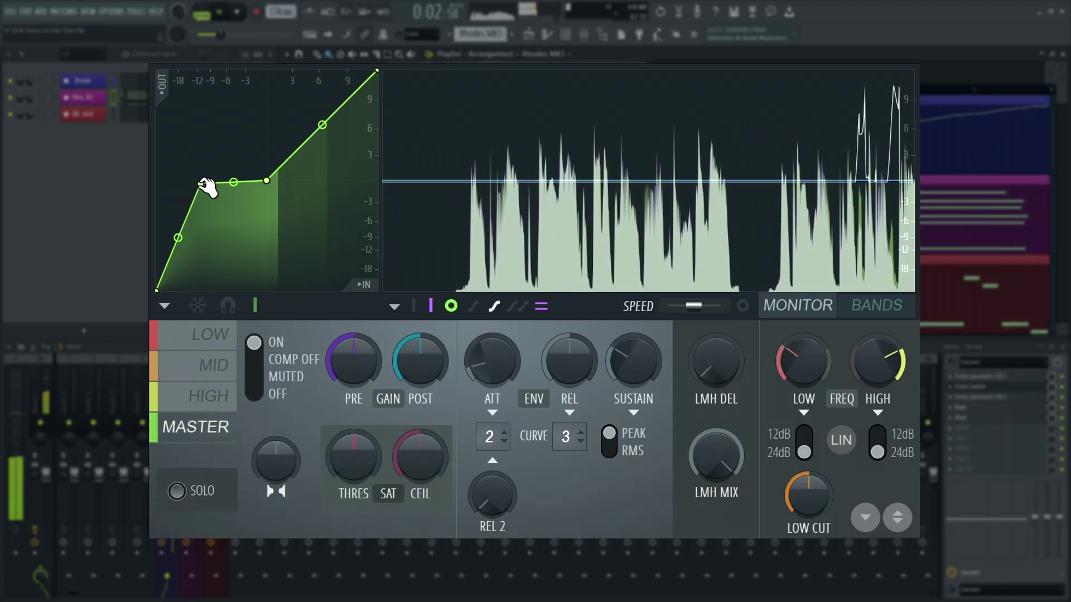
pyautogui.rightClick(201, 183)
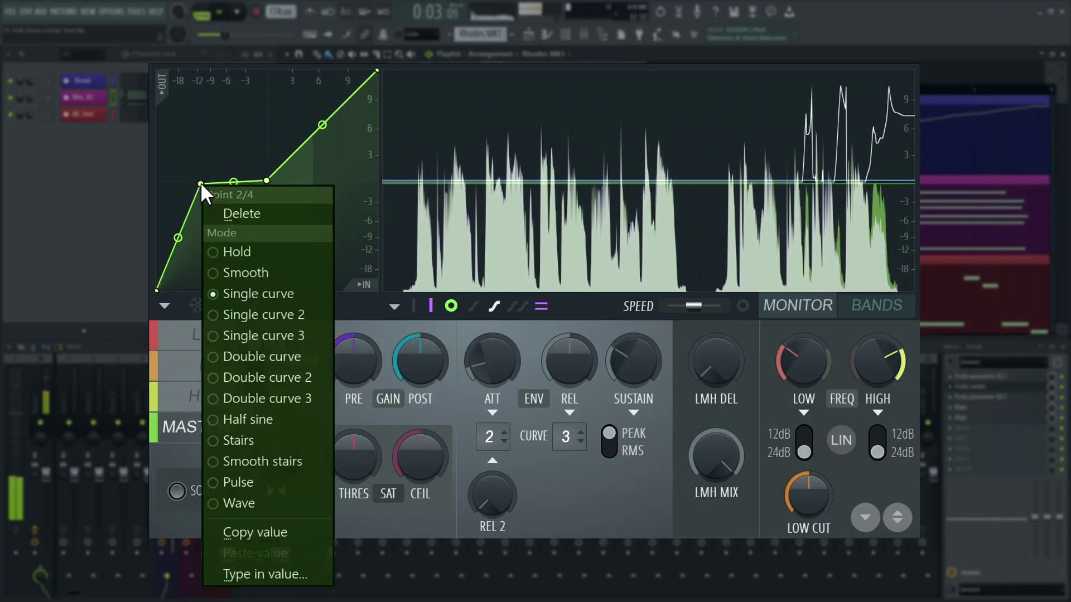
pyautogui.click(216, 212)
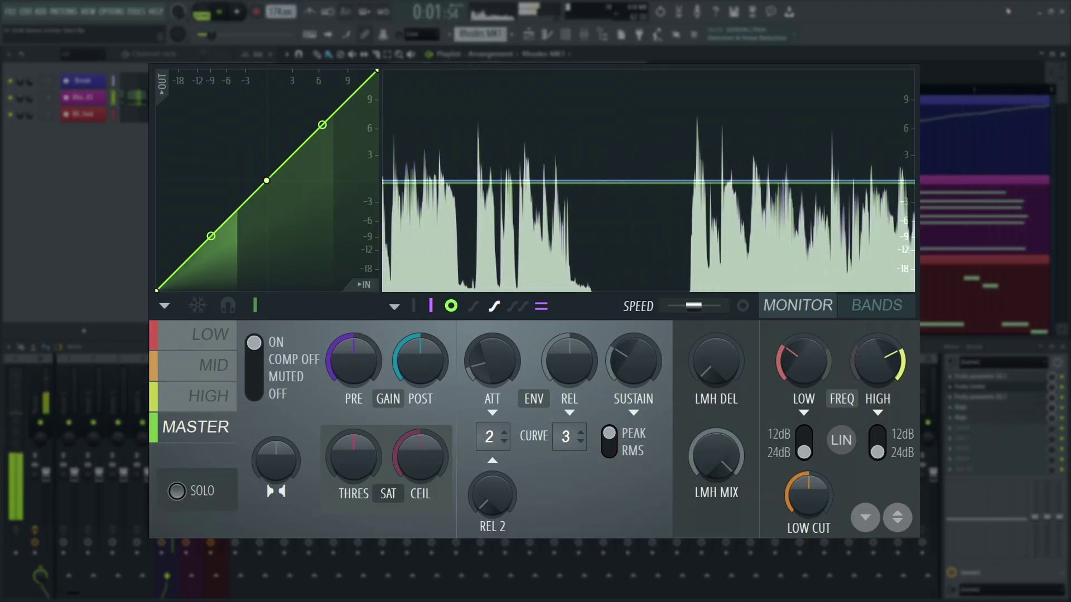
# - Glance at the LOW band, then return to MASTER and turn its ATT knob up
pyautogui.click(200, 346)
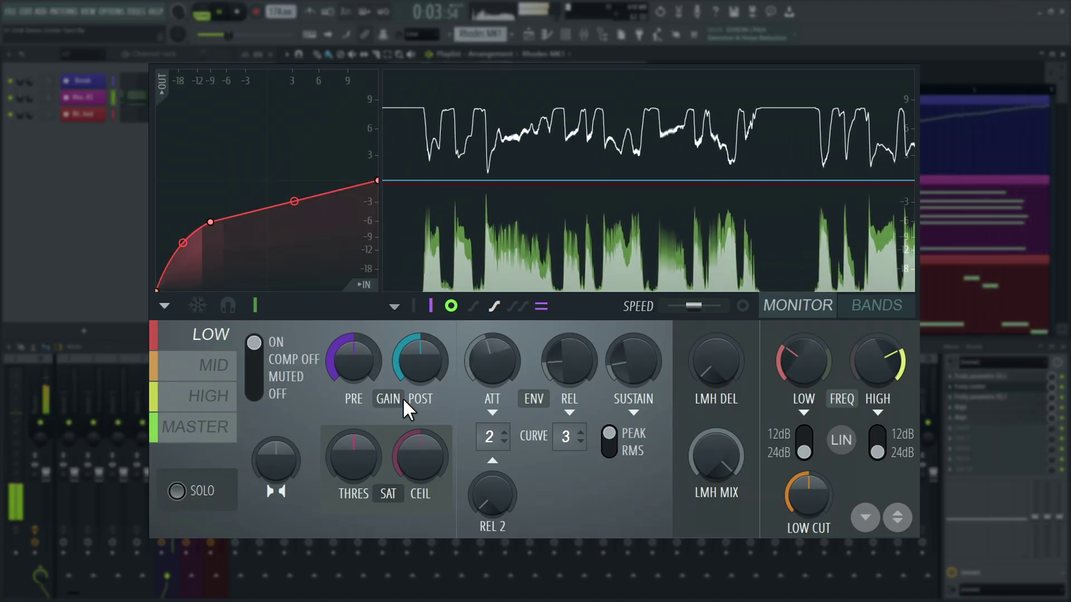
pyautogui.click(209, 428)
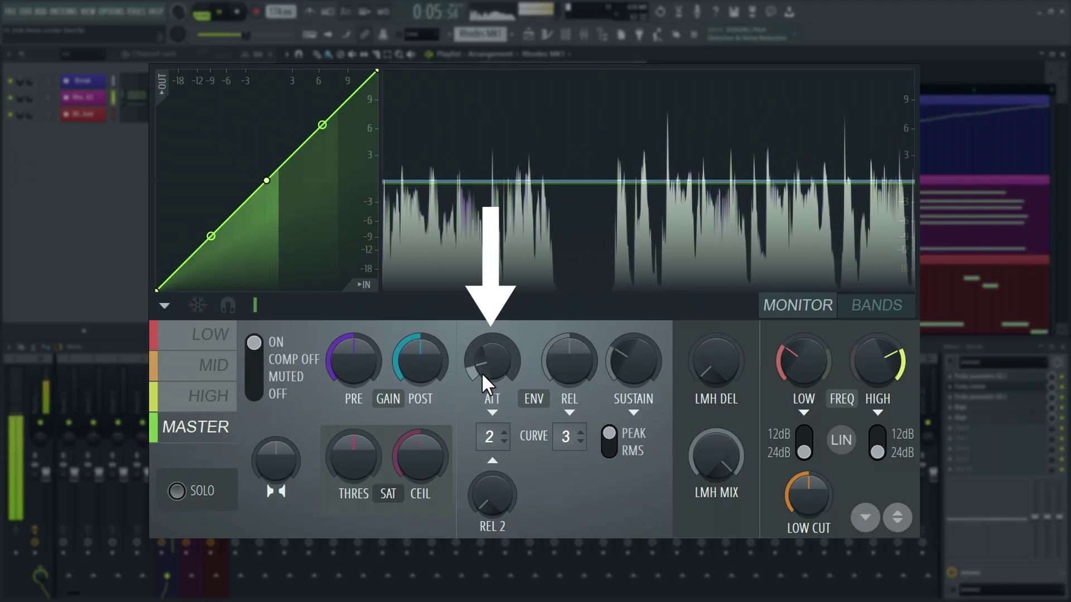
pyautogui.moveTo(484, 367)
pyautogui.mouseDown()
pyautogui.moveTo(484, 343)
pyautogui.moveTo(484, 367)
pyautogui.mouseUp()
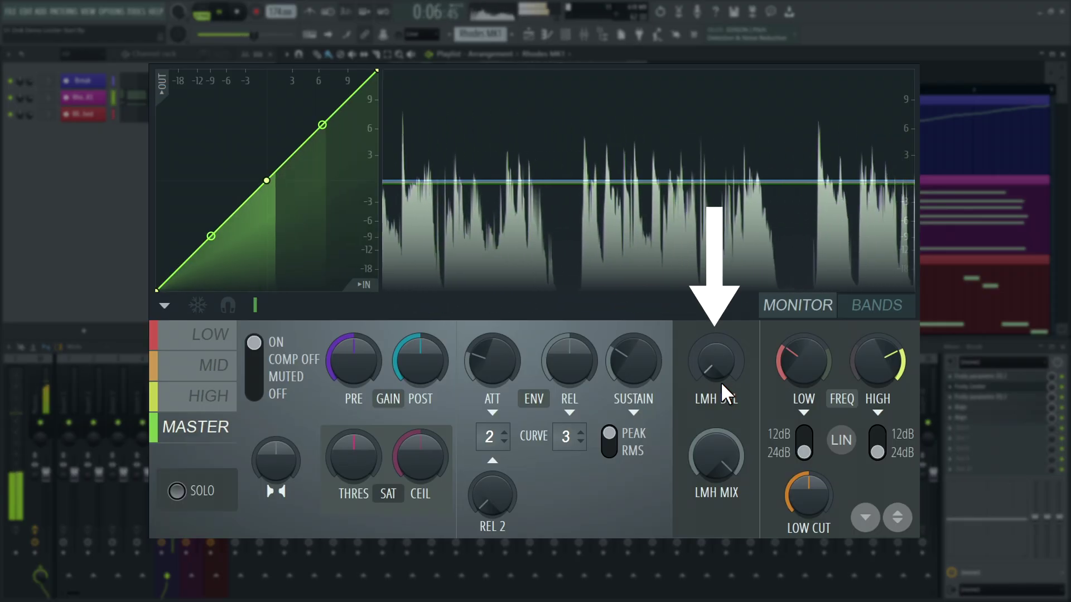
# - Turn up Maximus's LMH DEL knob to add lookahead delay
pyautogui.moveTo(715, 366); pyautogui.dragTo(715, 349)
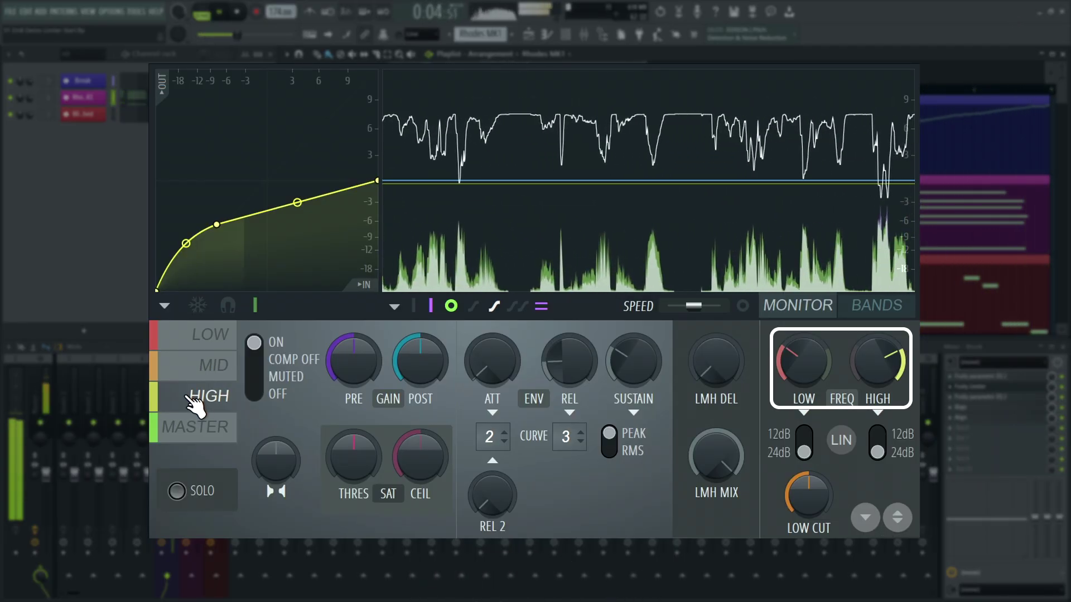
# - Try other crossover settings, sweeping the low crossover to about 90 Hz and lowering the high one
pyautogui.moveTo(815, 374); pyautogui.dragTo(877, 367)
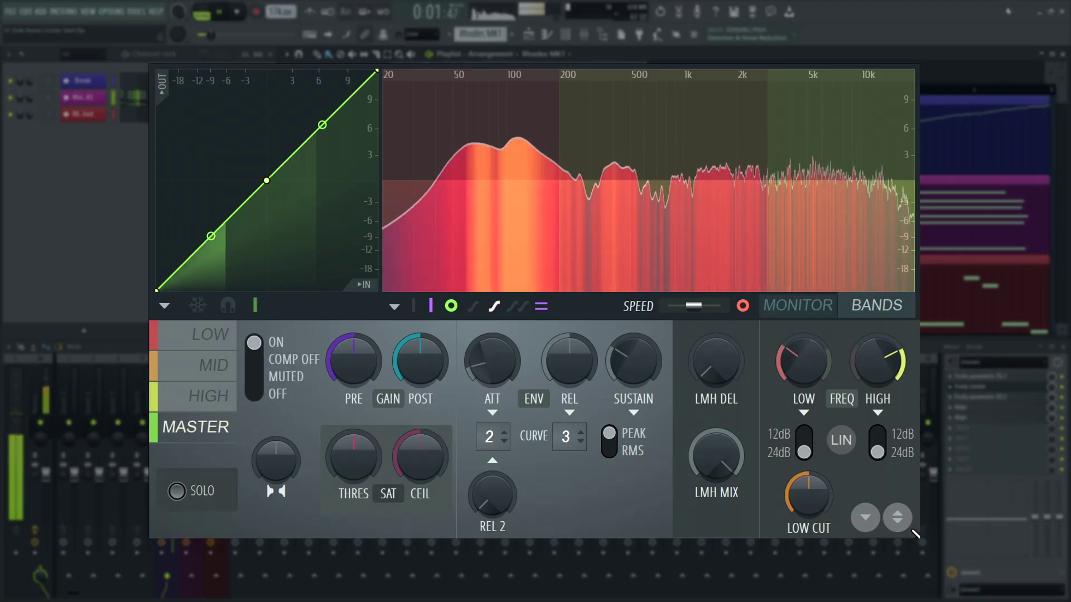
pyautogui.click(898, 517)
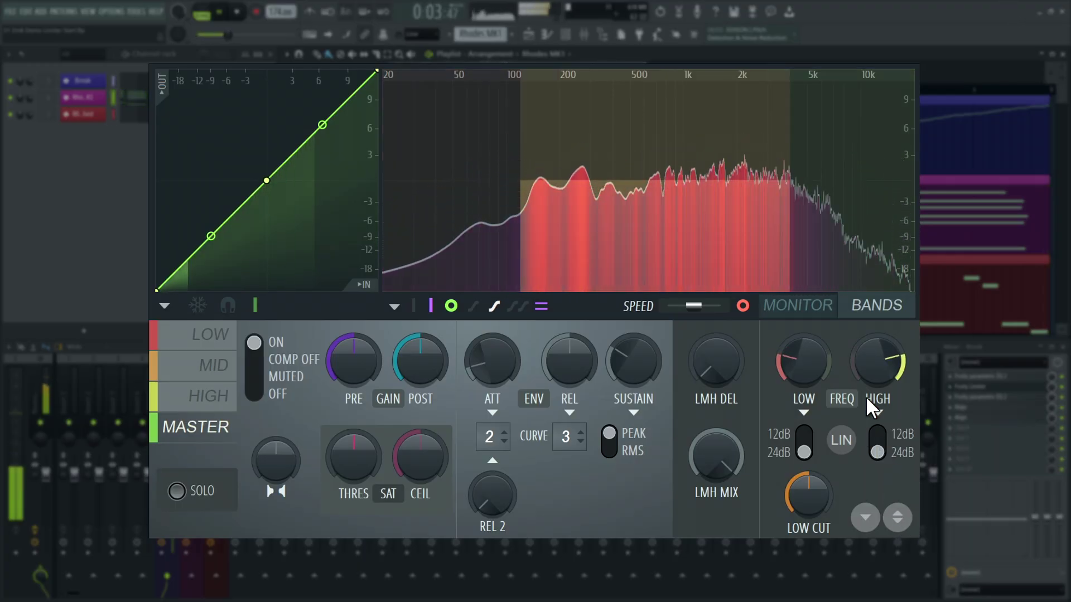
pyautogui.moveTo(803, 360)
pyautogui.mouseDown()
pyautogui.moveTo(804, 334)
pyautogui.moveTo(804, 365)
pyautogui.mouseUp()
pyautogui.moveTo(877, 360); pyautogui.dragTo(891, 412)
# - Restore the earlier crossover preset and drop the HIGH band's REL 2 near its minimum
pyautogui.click(897, 517)
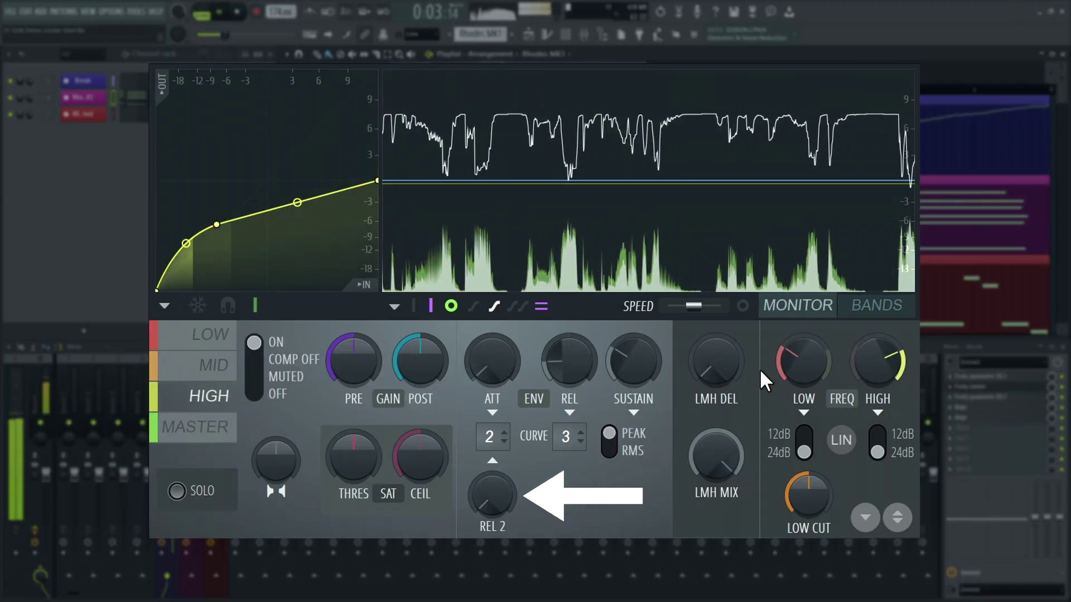
pyautogui.moveTo(504, 514); pyautogui.dragTo(504, 505)
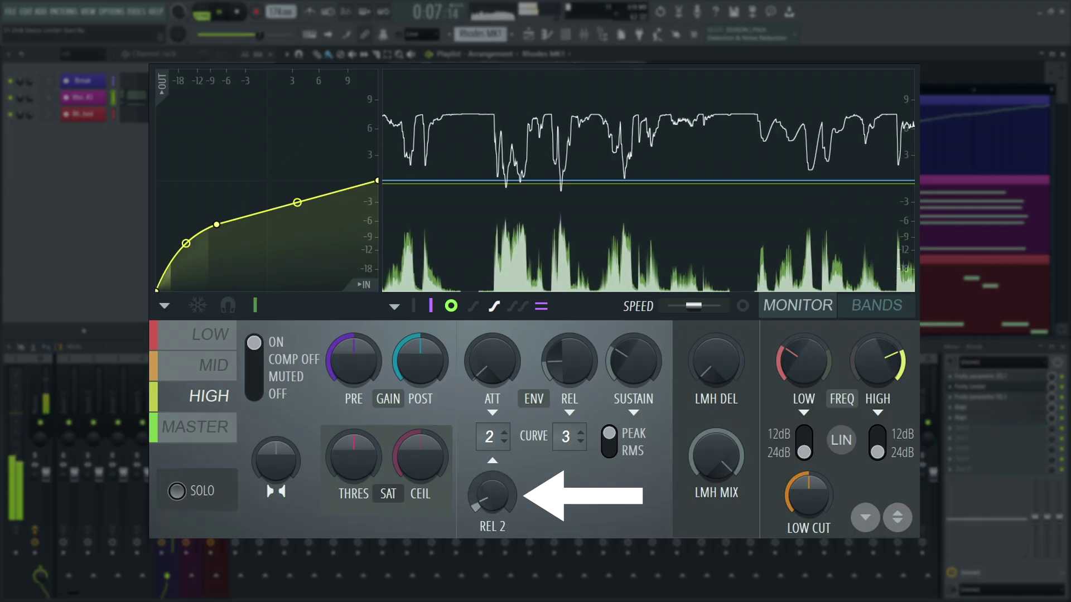
pyautogui.moveTo(497, 498); pyautogui.dragTo(498, 533)
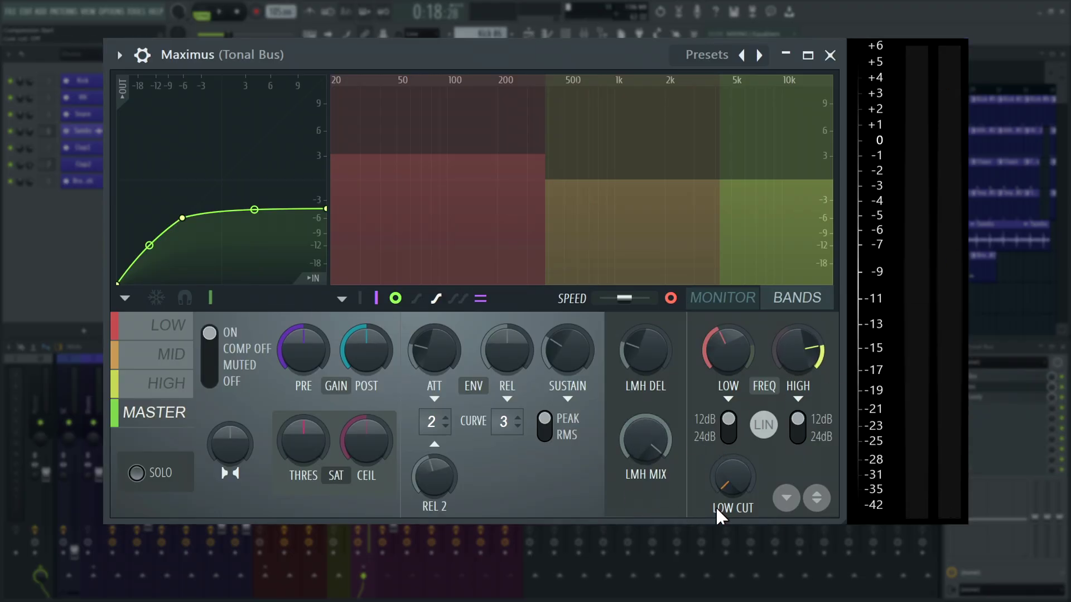
# - Play the Tonal Bus, switching Maximus between uncompressed and compressed presets twice, ending compressed
pyautogui.press('space')
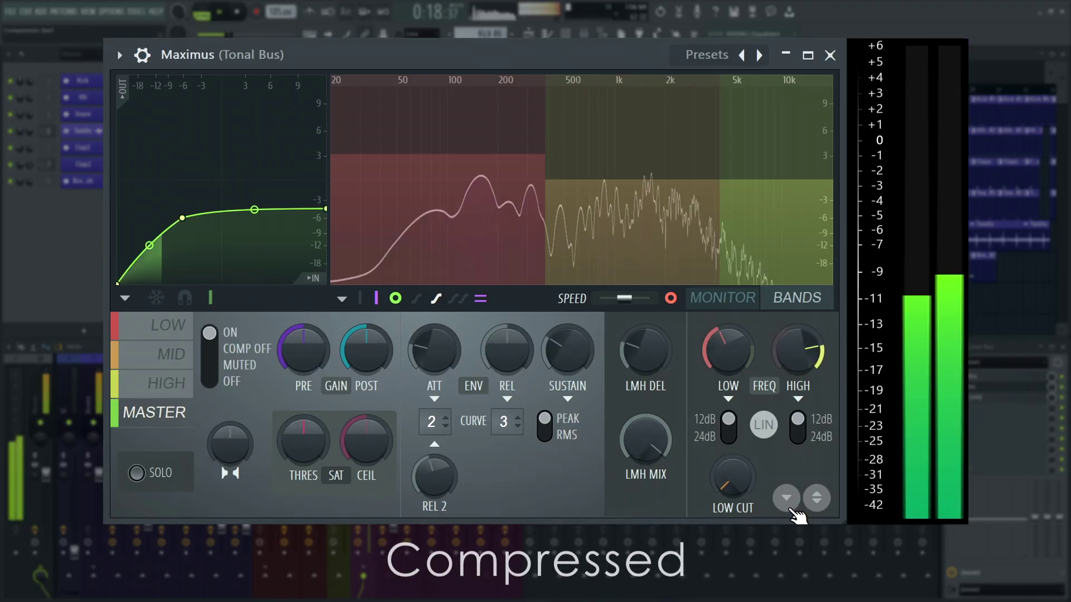
pyautogui.click(827, 504)
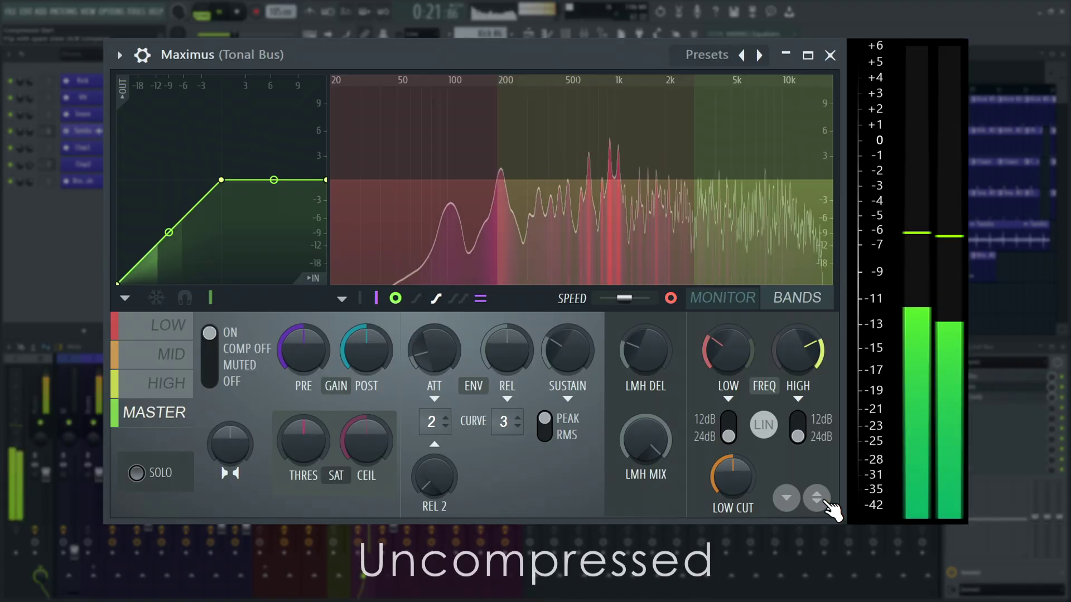
pyautogui.click(826, 504)
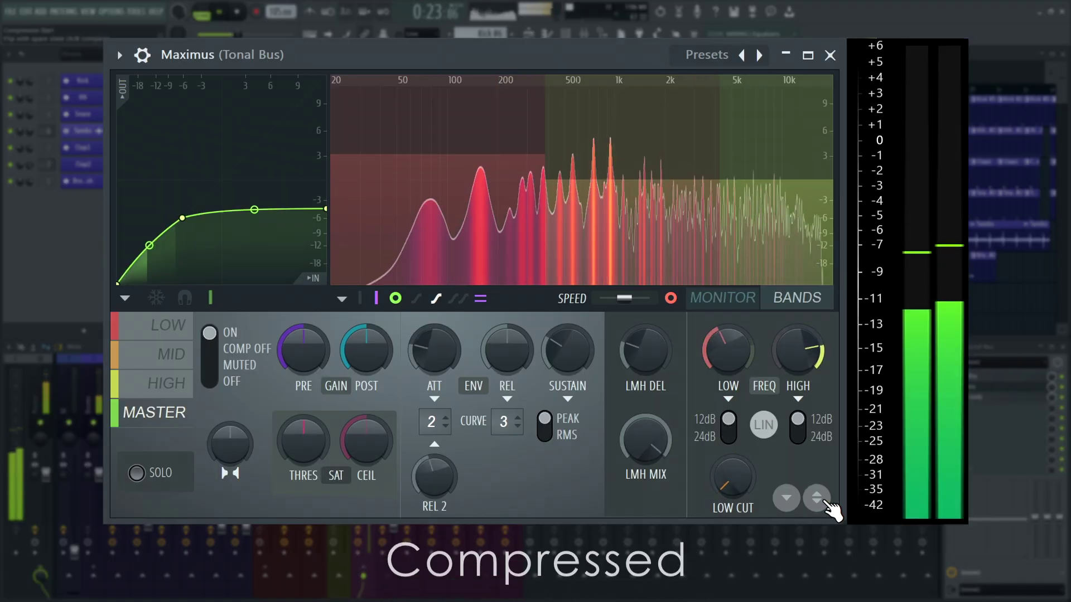
pyautogui.click(827, 504)
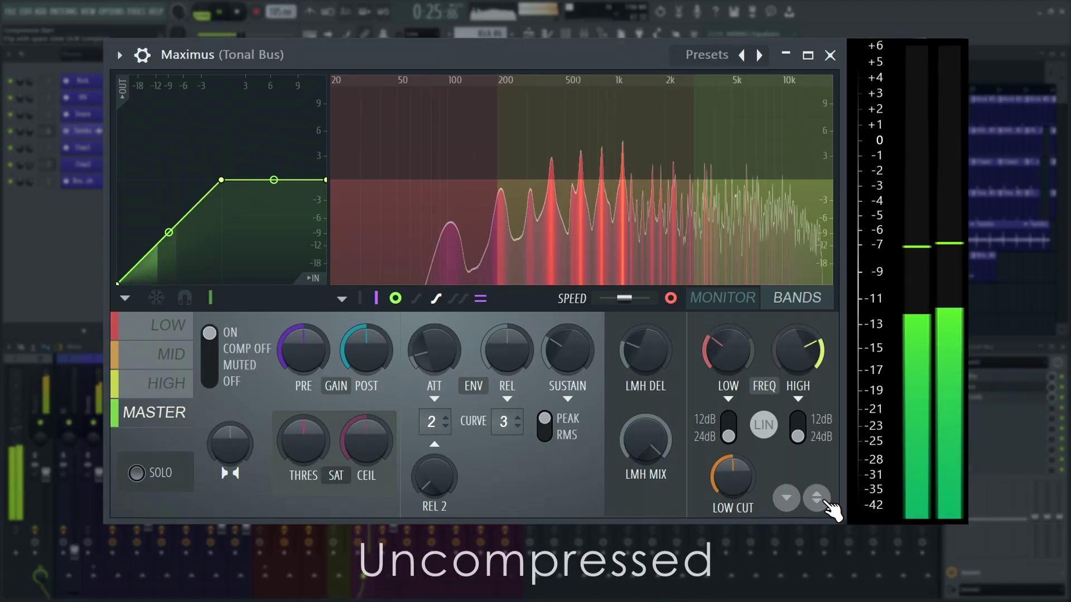
pyautogui.click(826, 504)
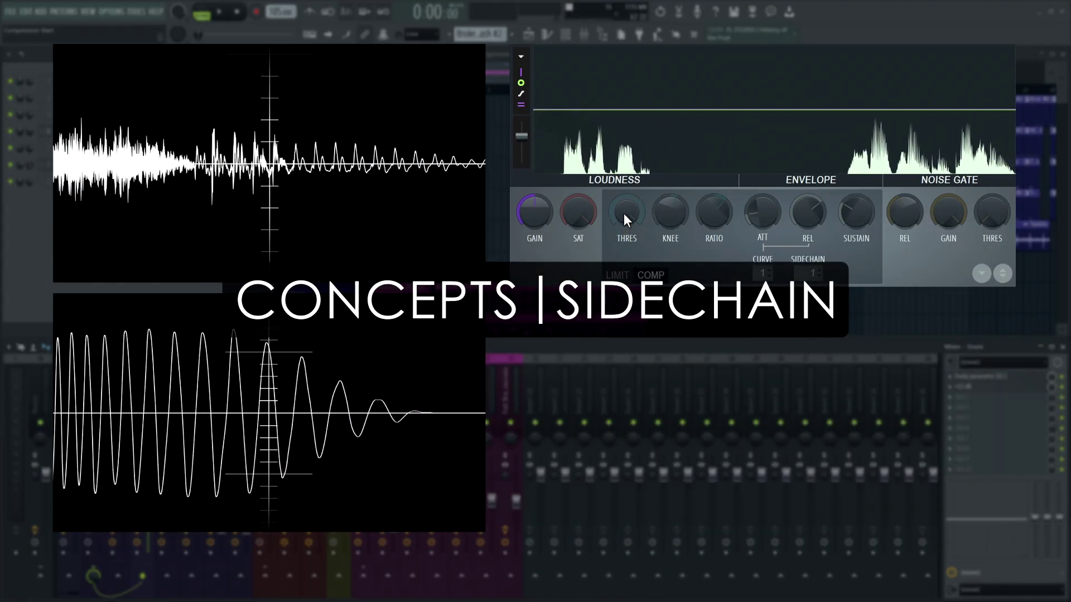
# - On the SIDECHAIN 1 Fruity Limiter compressor, lower THRES, raise RATIO and lengthen REL
pyautogui.moveTo(623, 212); pyautogui.dragTo(624, 234)
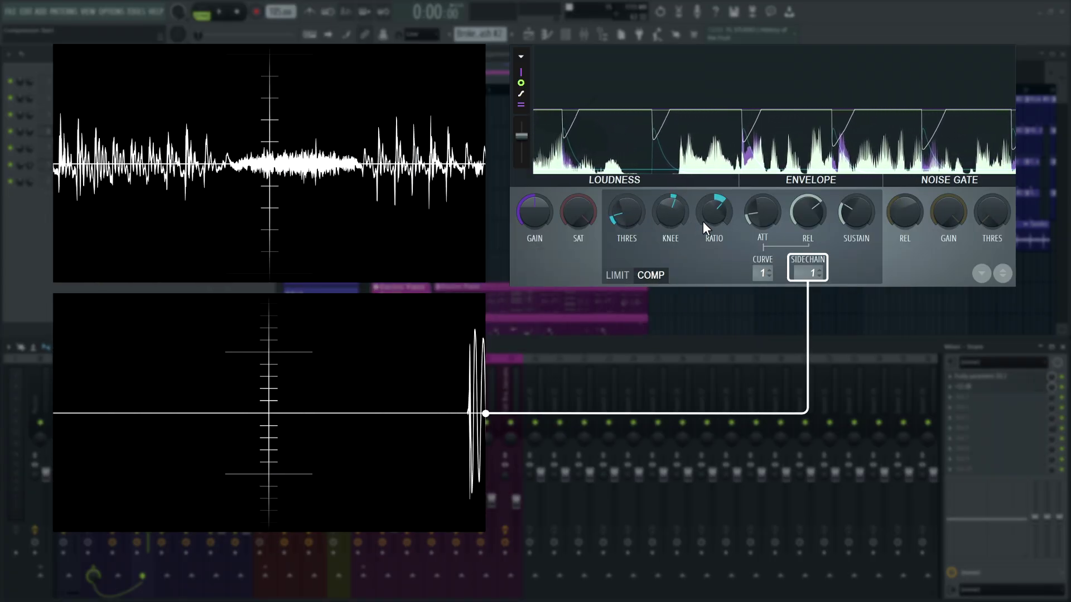
pyautogui.moveTo(704, 221); pyautogui.dragTo(711, 221)
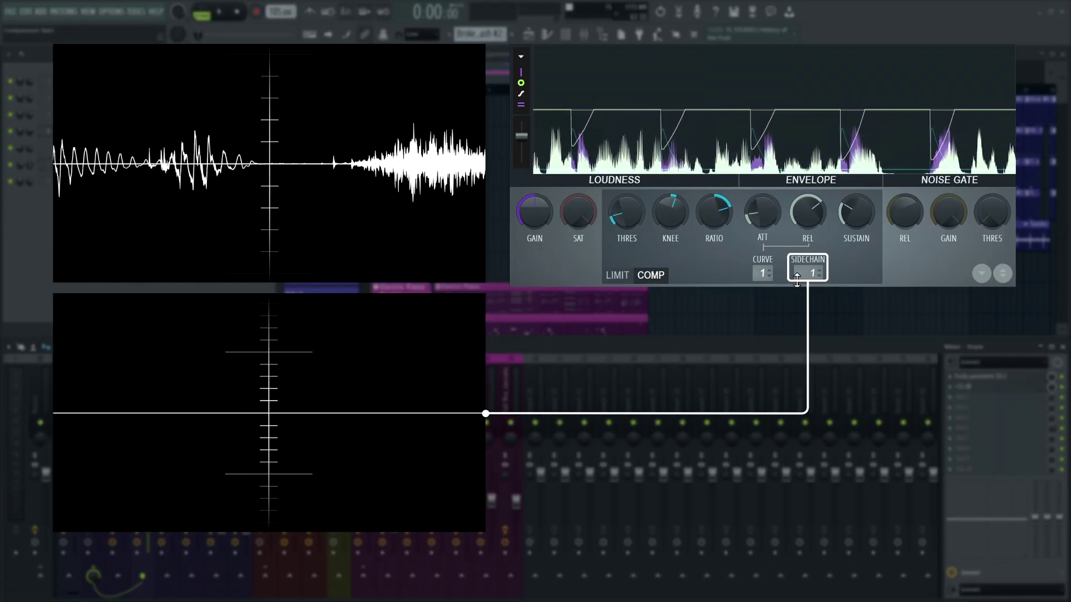
pyautogui.moveTo(807, 214); pyautogui.dragTo(806, 201)
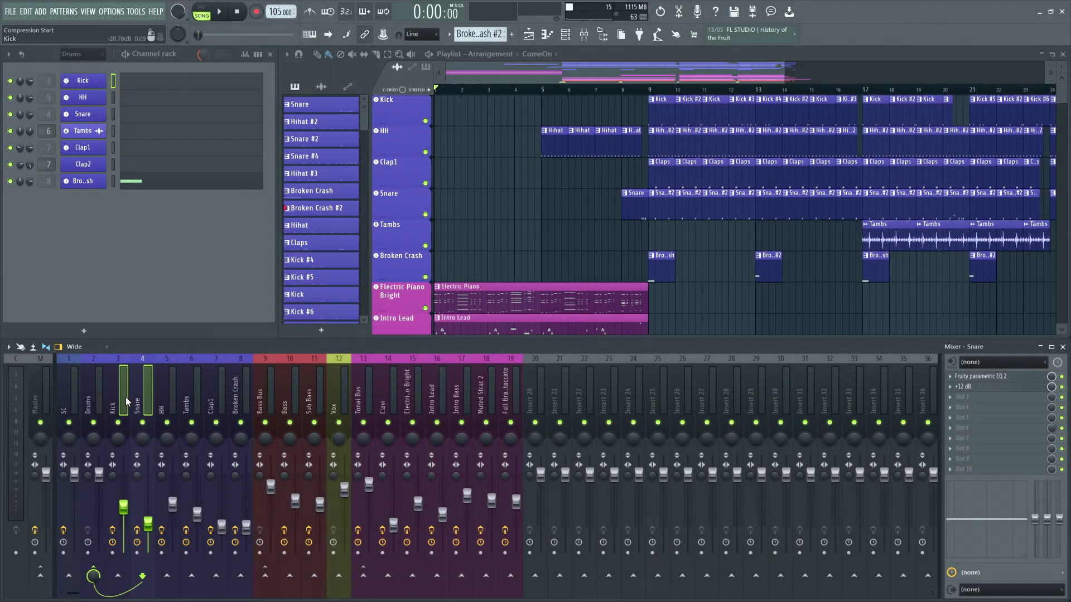
# - Route the selected Kick and Snare tracks into the SC mixer track
pyautogui.rightClick(70, 577)
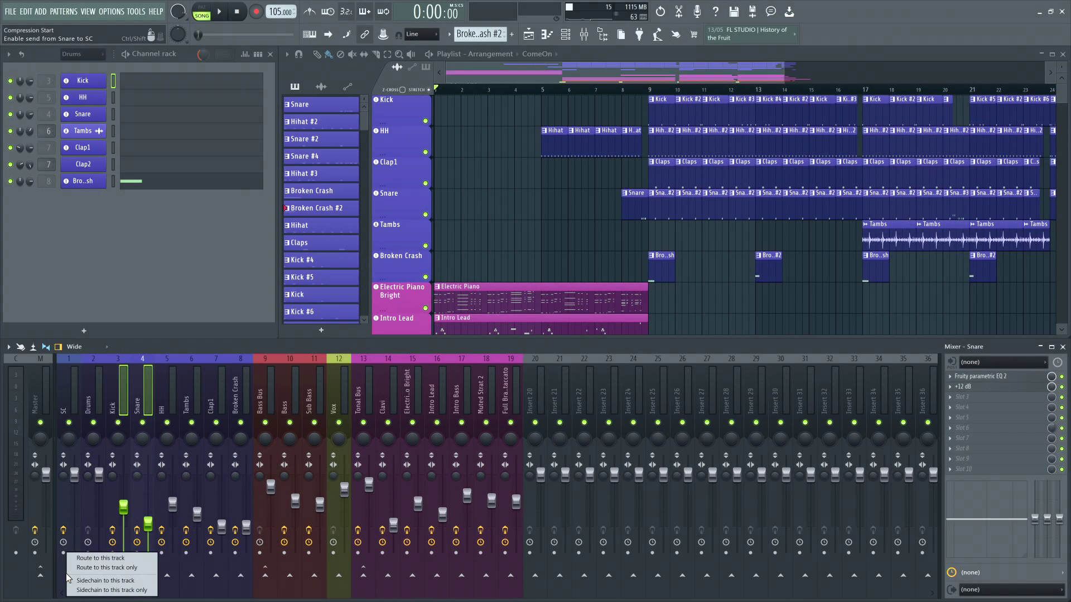
pyautogui.click(85, 559)
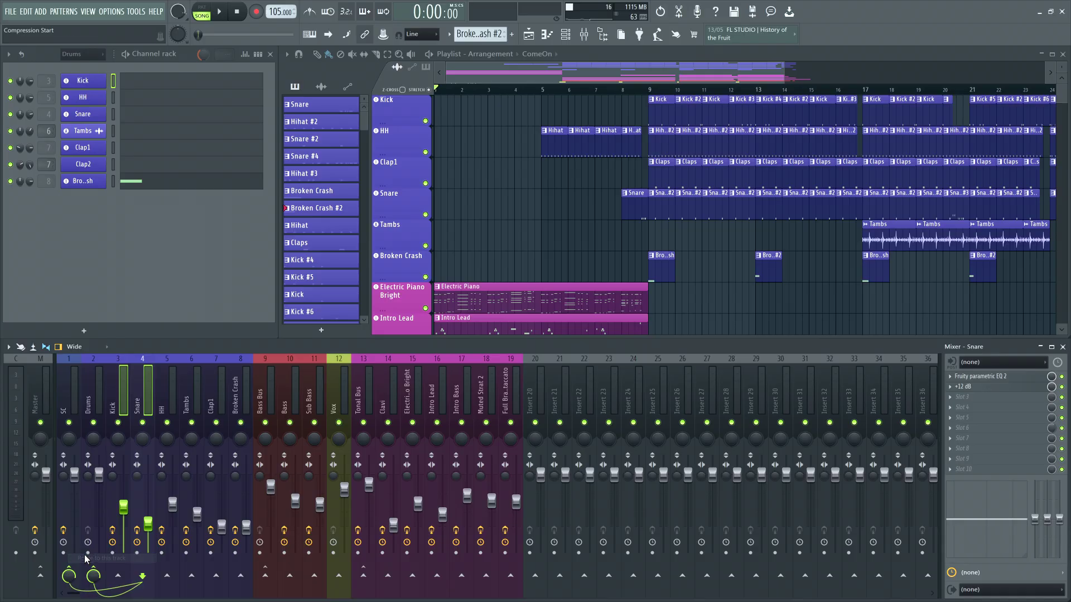
pyautogui.click(73, 392)
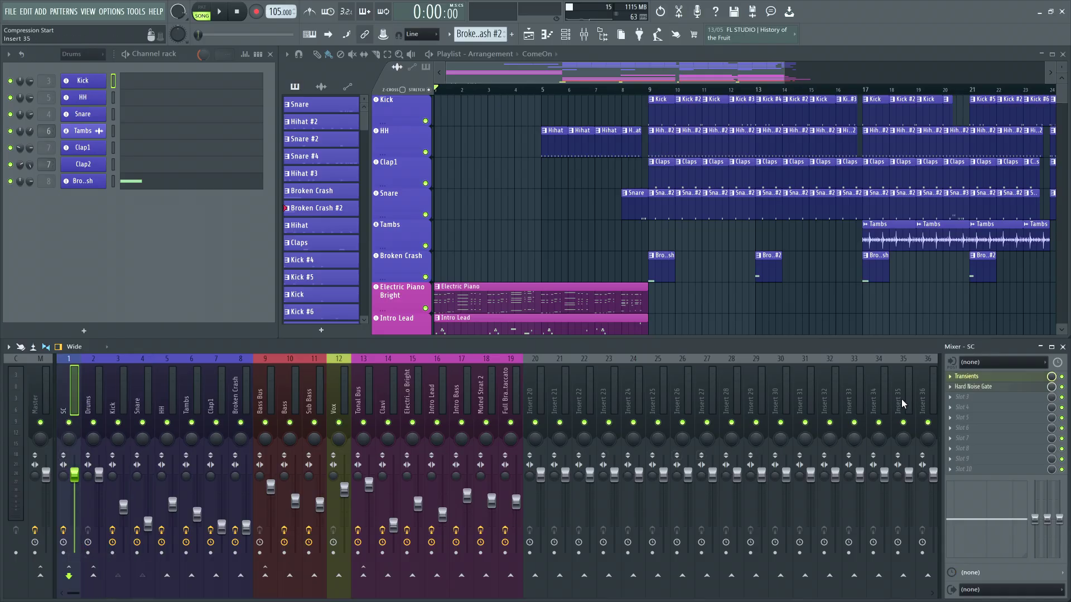
# - Open SC's Transients and Hard Noise Gate effects during playback and send SC to the Master
pyautogui.click(973, 377)
pyautogui.click(973, 386)
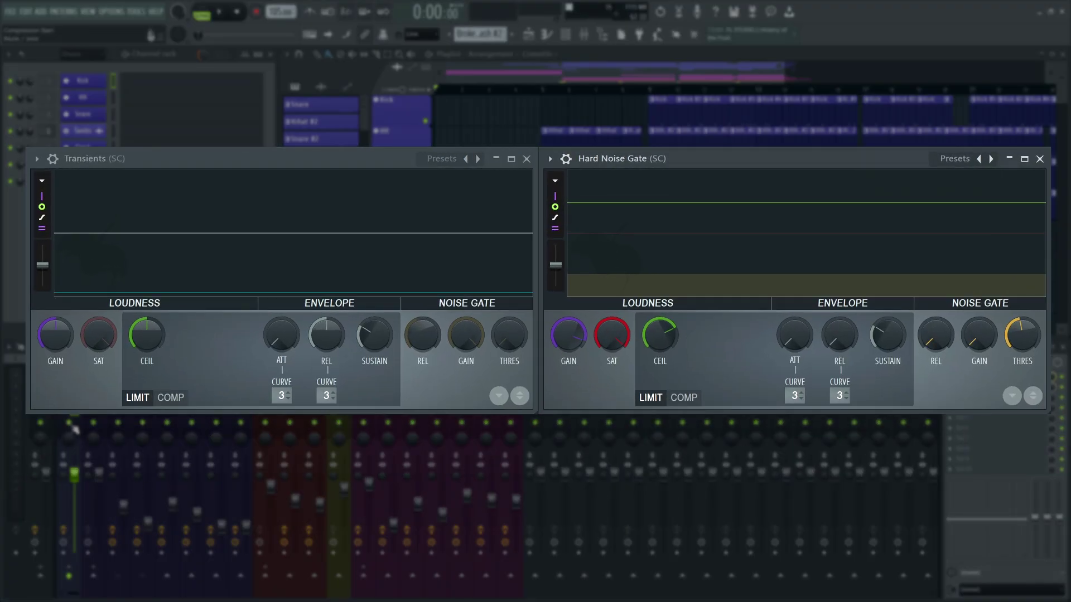
pyautogui.press('space')
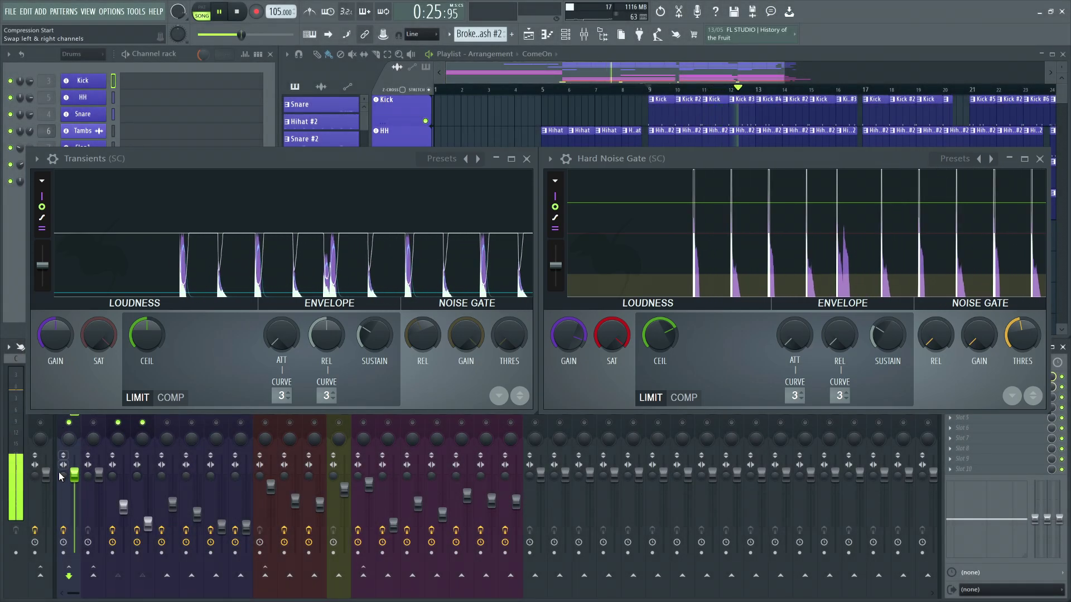
pyautogui.click(47, 582)
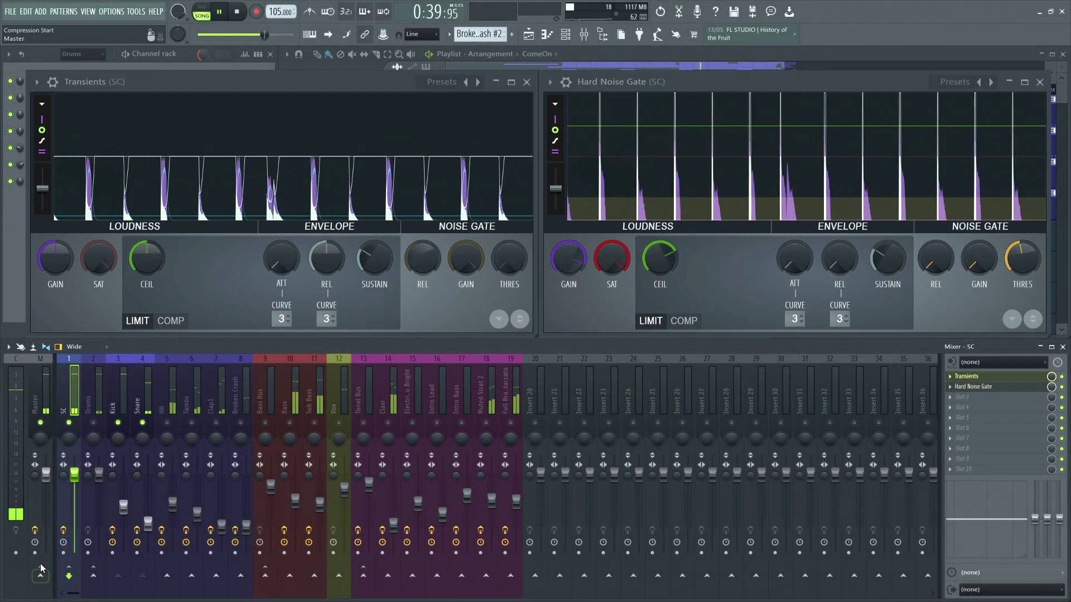
# - Stop playback, release the solo, and add a sidechain send from SC to the Bass Bus
pyautogui.press('space')
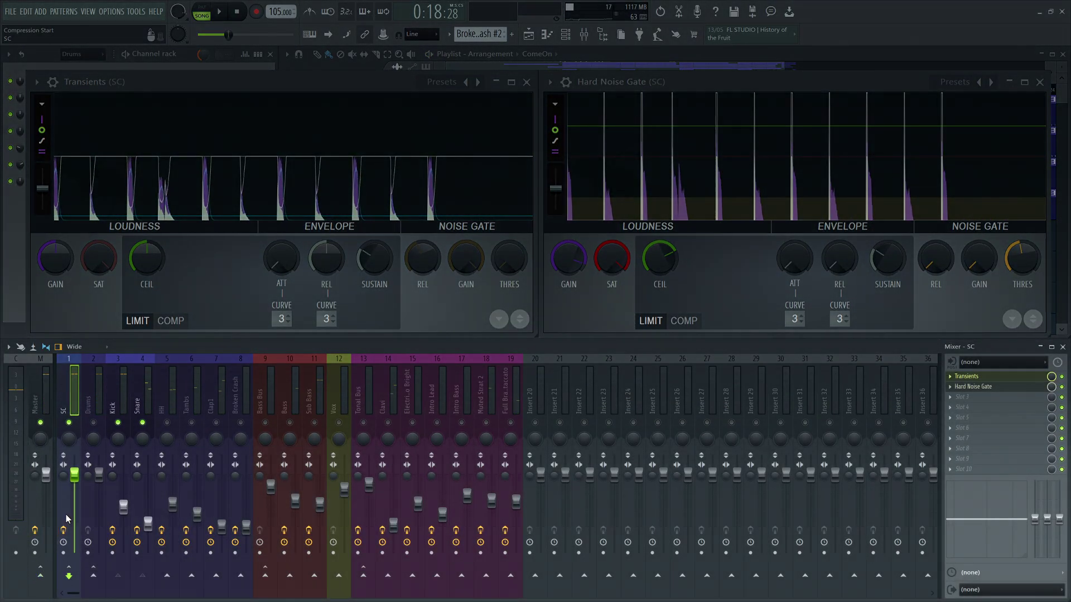
pyautogui.rightClick(69, 422)
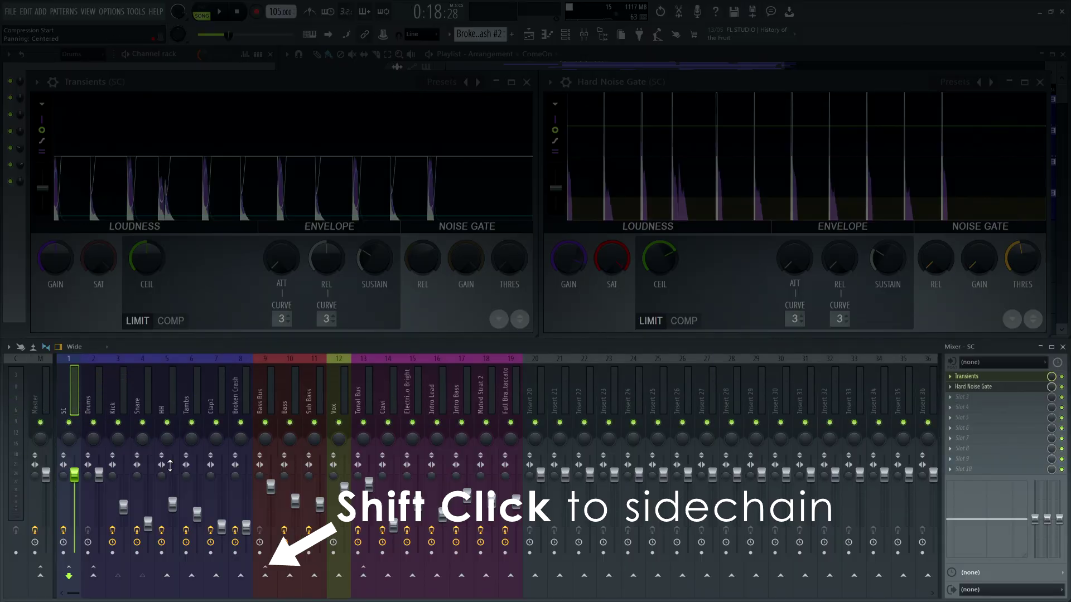
pyautogui.keyDown('shift'); pyautogui.click(264, 576); pyautogui.keyUp('shift')
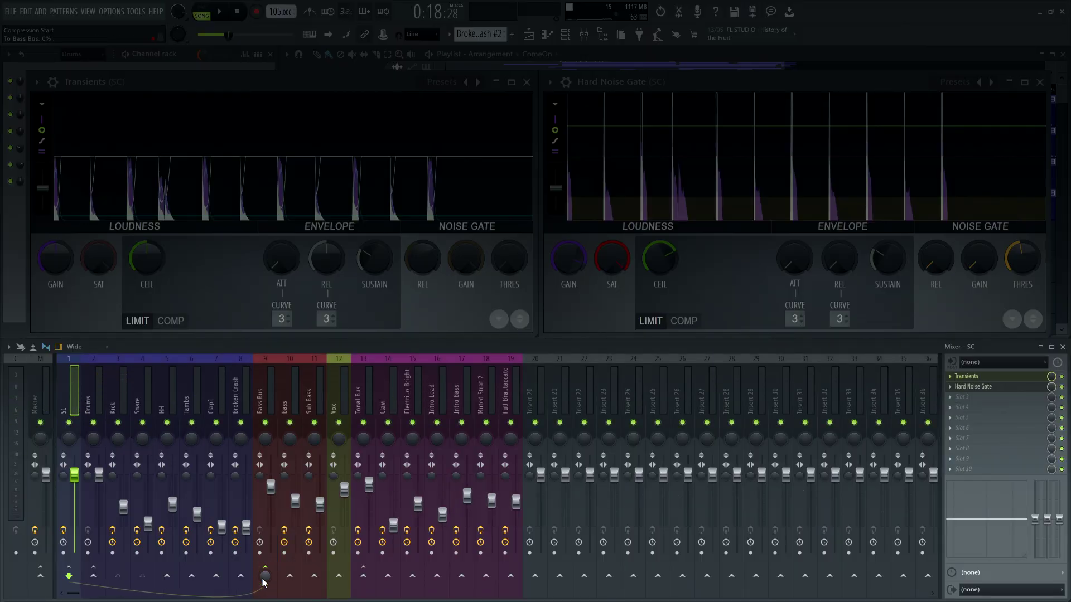
# - Key the Bass Sidechain and Tonal Sidechain limiters to the SC track
pyautogui.click(365, 584)
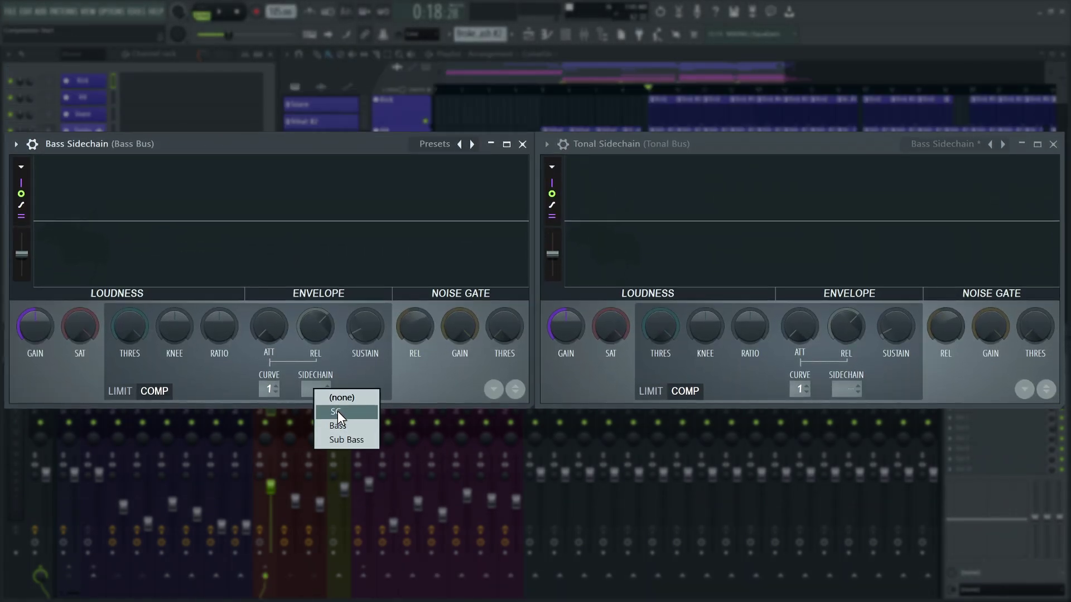
pyautogui.click(337, 410)
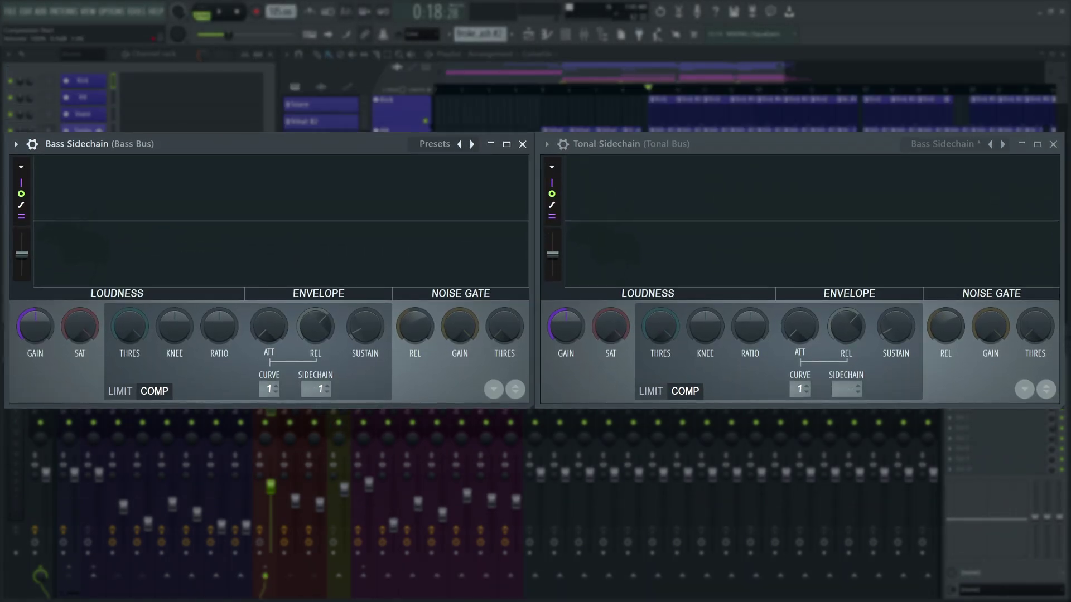
pyautogui.rightClick(853, 392)
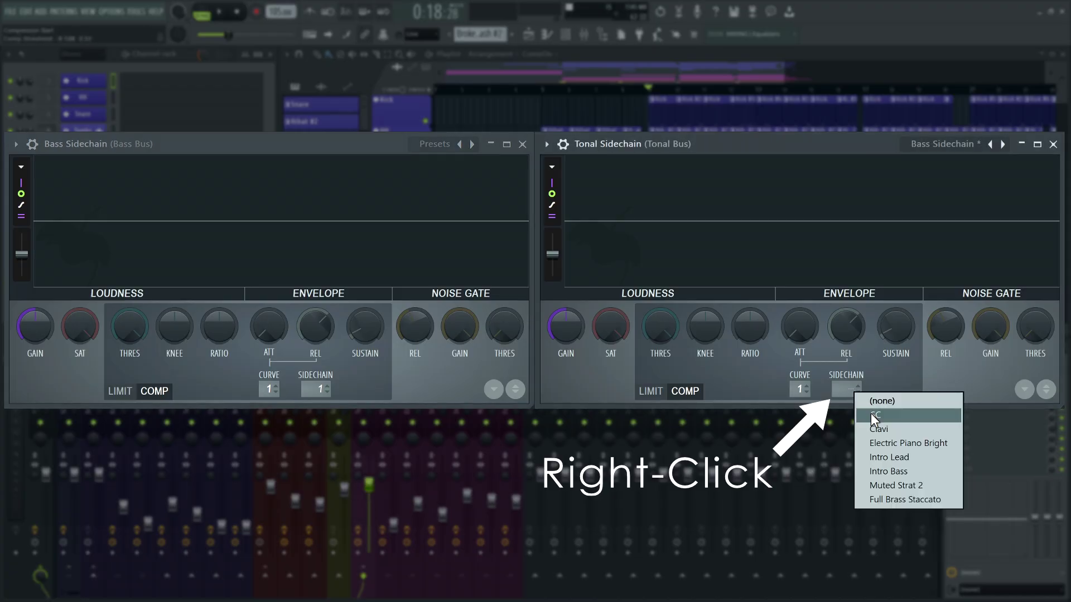
pyautogui.click(872, 413)
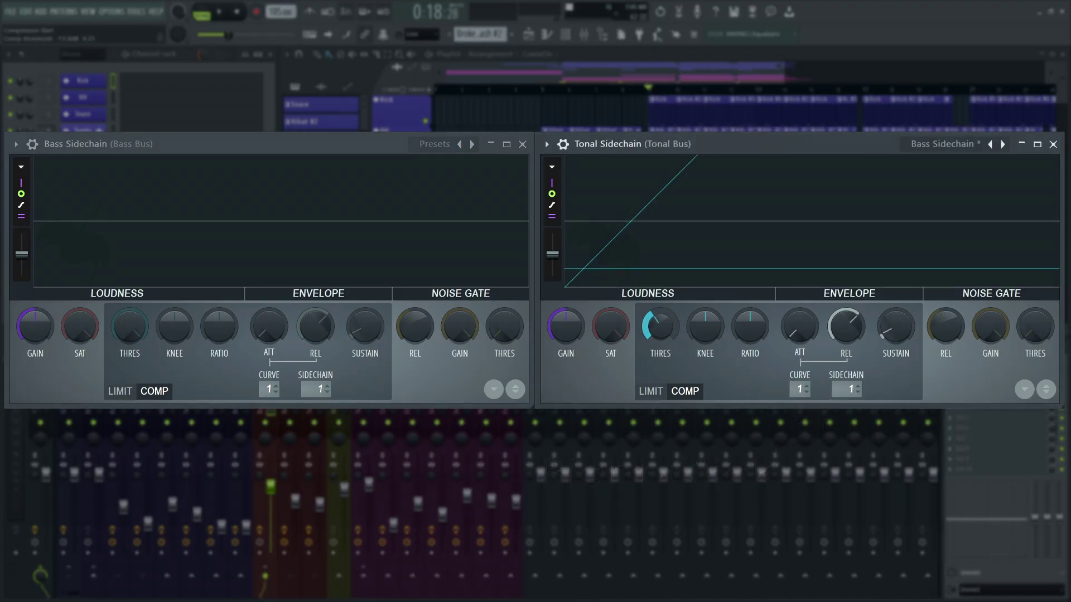
# - During playback, raise the ratio, lower the thresholds and shorten the release on both sidechain compressors
pyautogui.click(130, 327)
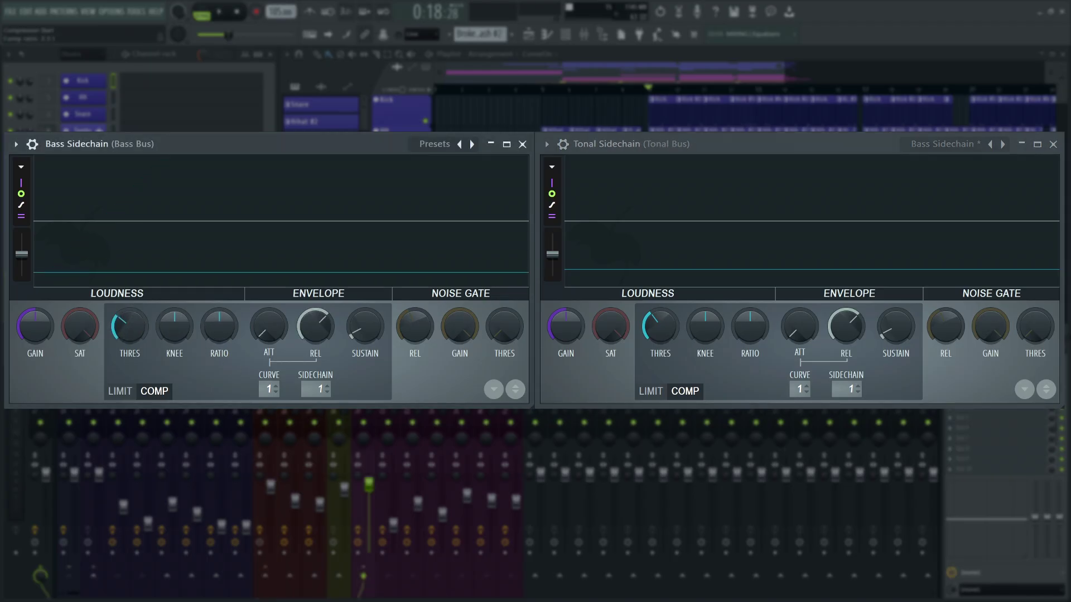
pyautogui.moveTo(750, 328); pyautogui.dragTo(750, 309)
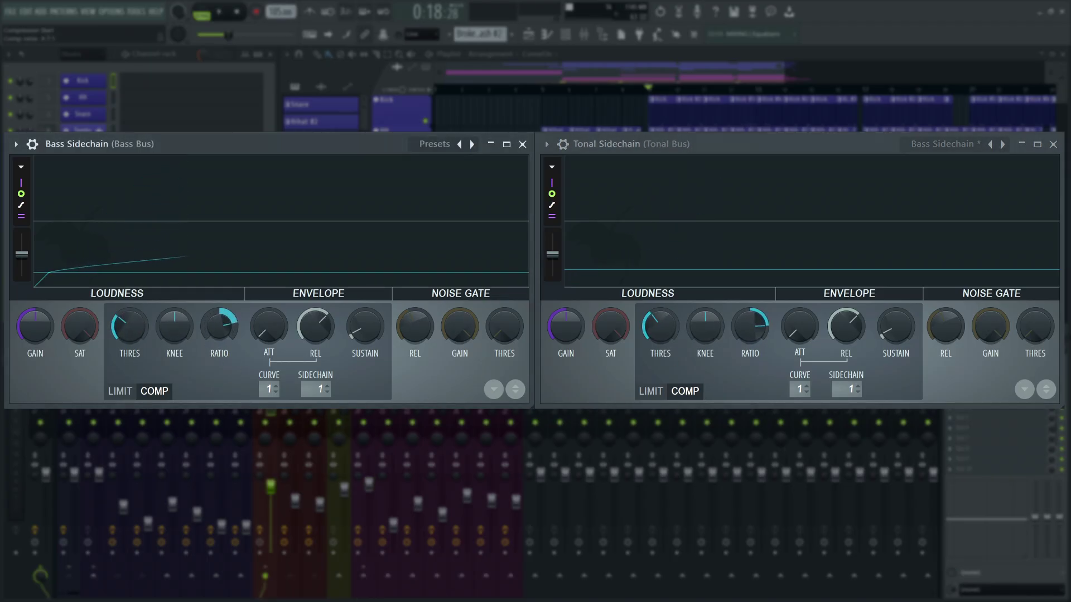
pyautogui.press('space')
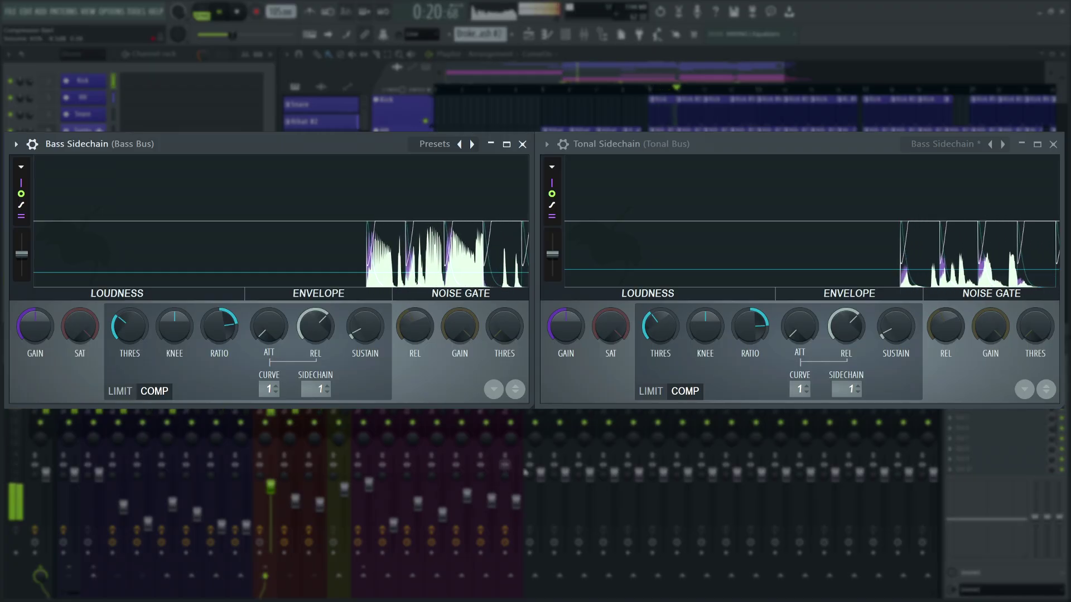
pyautogui.moveTo(660, 329)
pyautogui.mouseDown()
pyautogui.moveTo(660, 315)
pyautogui.moveTo(660, 335)
pyautogui.mouseUp()
pyautogui.moveTo(129, 327); pyautogui.dragTo(130, 337)
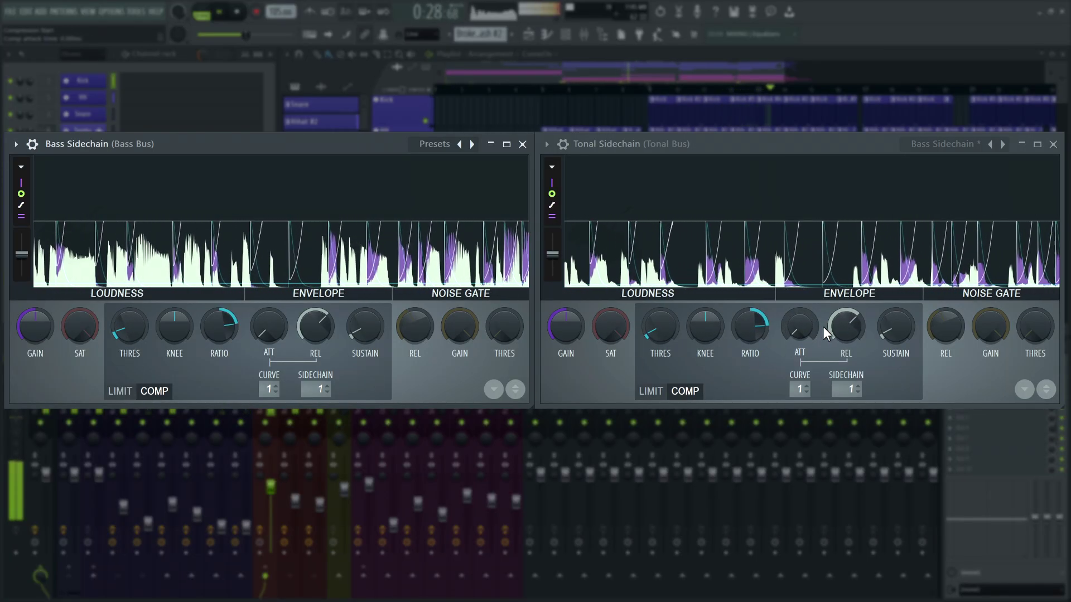
pyautogui.moveTo(825, 327); pyautogui.dragTo(825, 338)
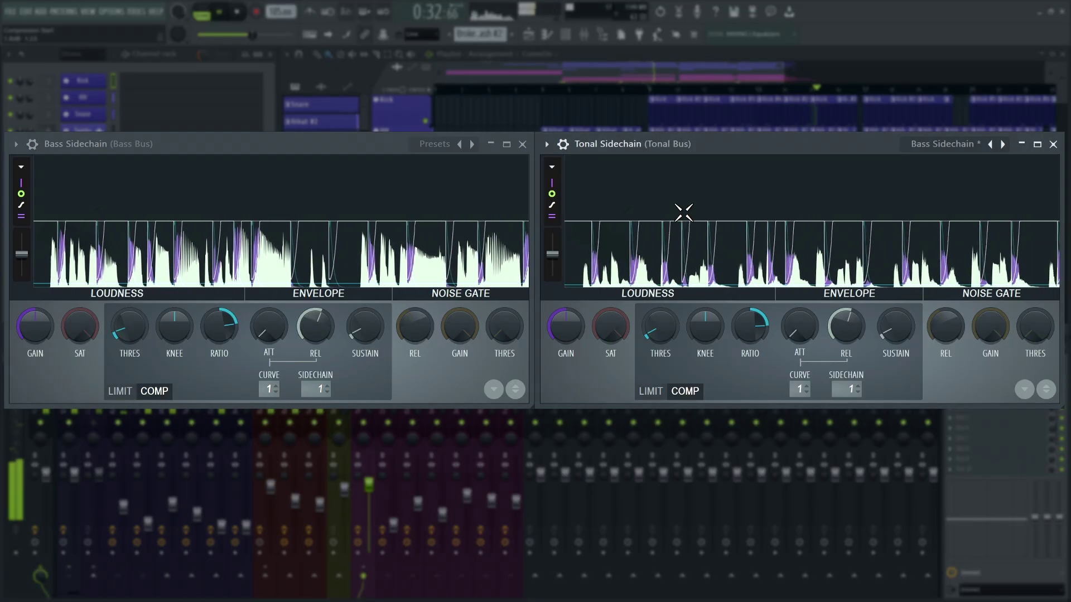